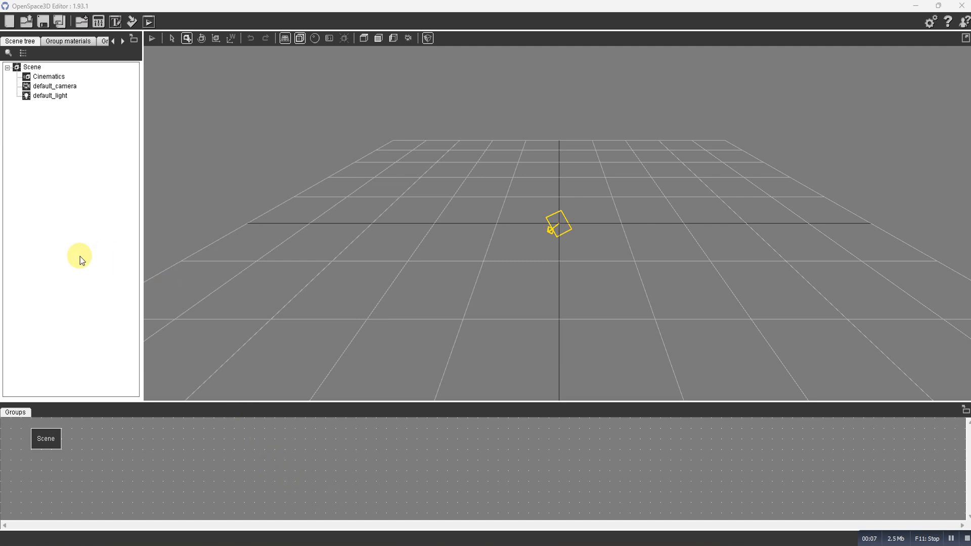
Add a dummy object named dummy_sun to the scene
right_click(27, 67)
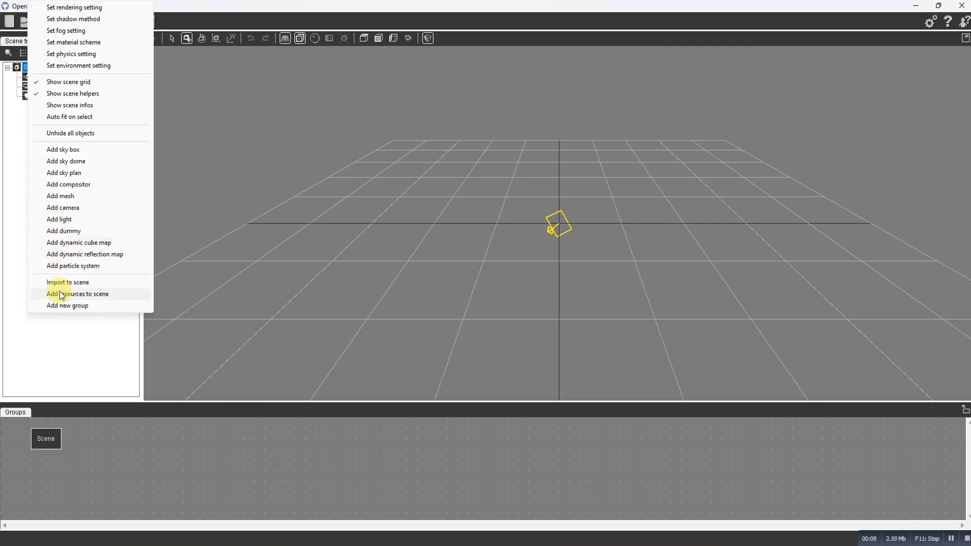
click(72, 232)
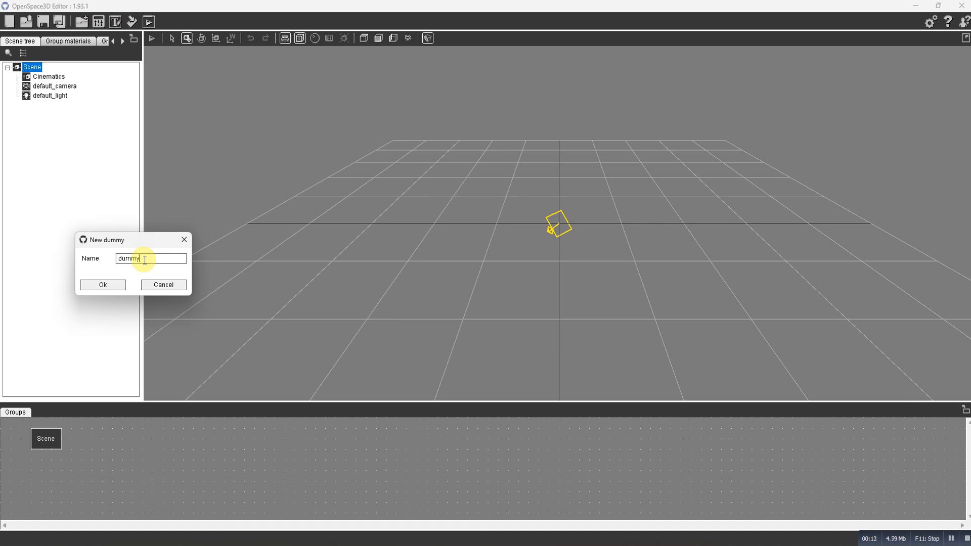
click(145, 260)
text(_sun)
click(104, 285)
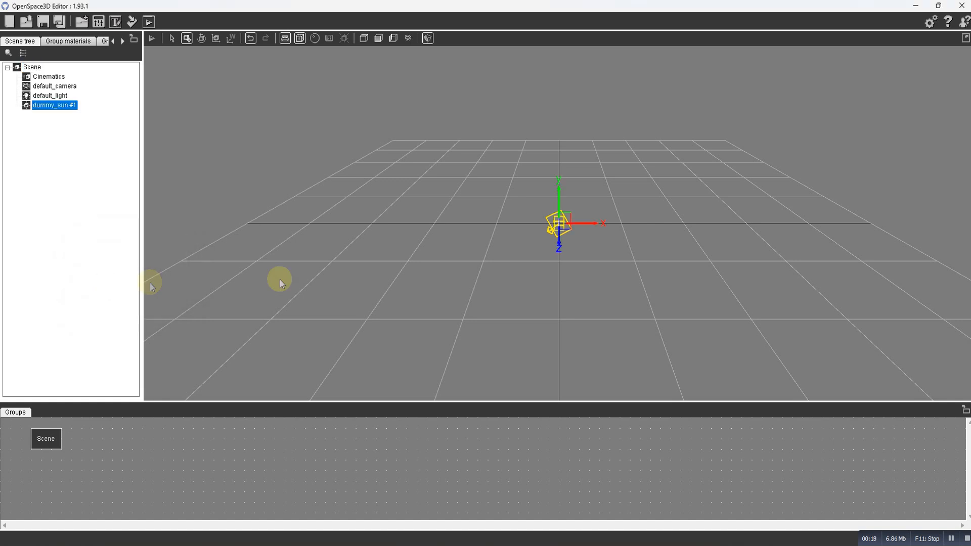
Move the sun dummy along the X axis from the grid's centre to about X = -4.5
mouse_move(581, 222)
middle_down()
mouse_move(450, 220)
mouse_move(588, 212)
middle_up()
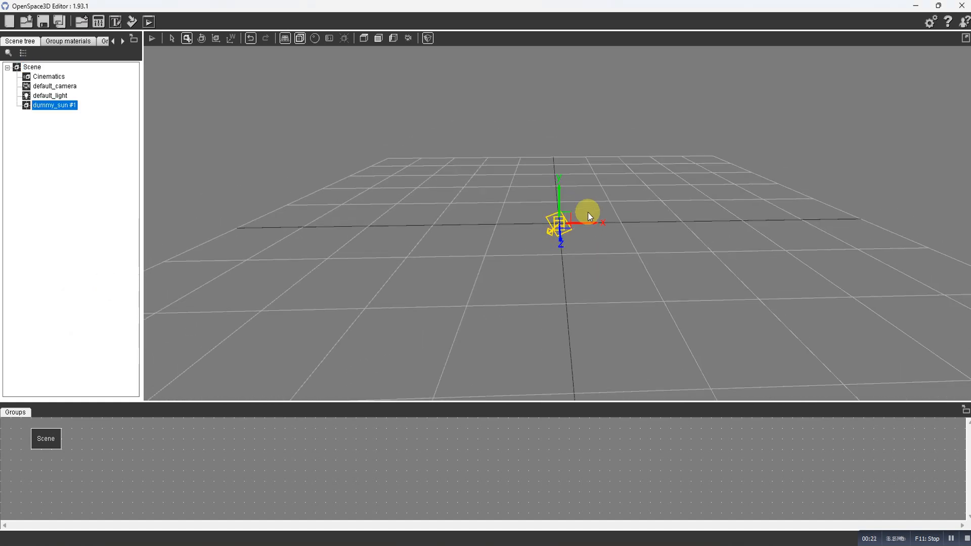
click(188, 42)
drag(575, 220, 293, 217)
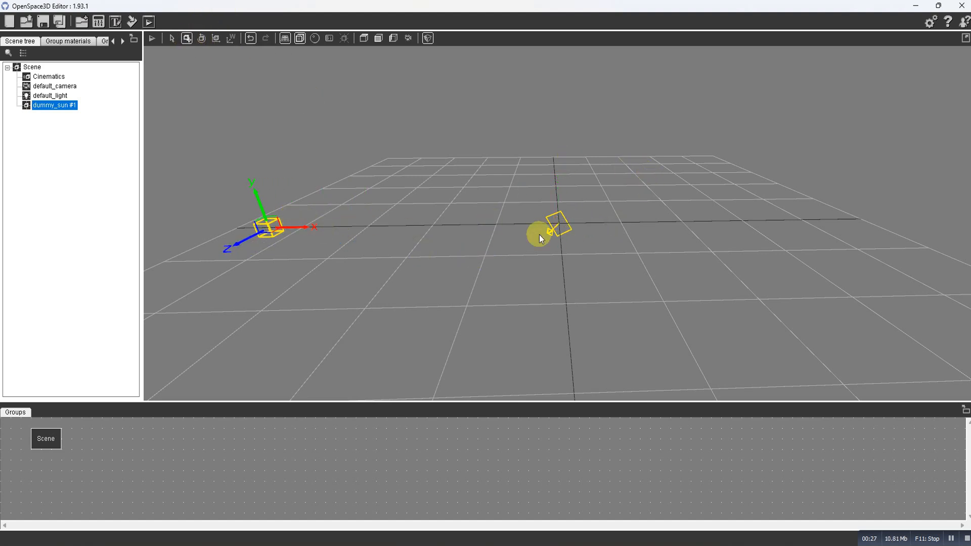
mouse_move(502, 242)
middle_down()
mouse_move(518, 238)
mouse_move(505, 226)
middle_up()
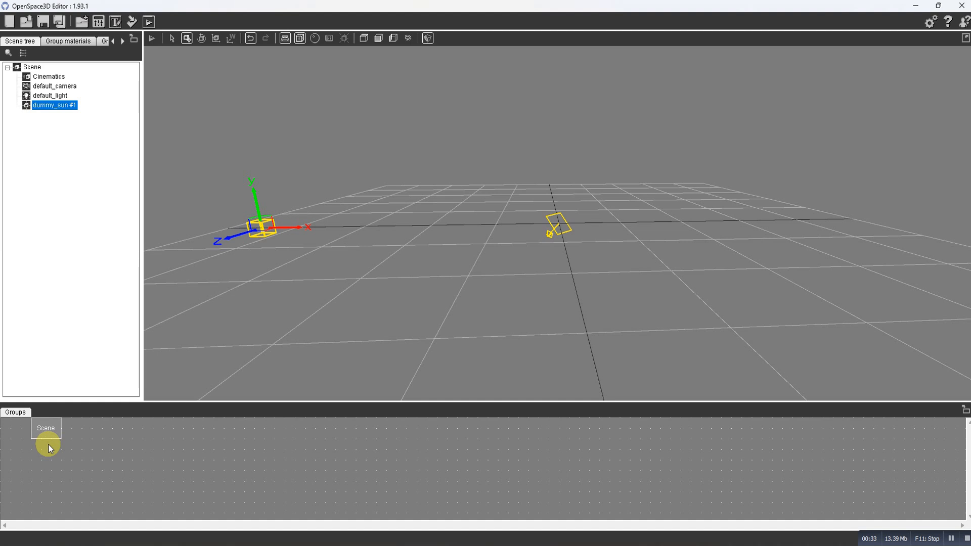
Open the Scene group and add a Custom interface plugIT to it
double_click(57, 431)
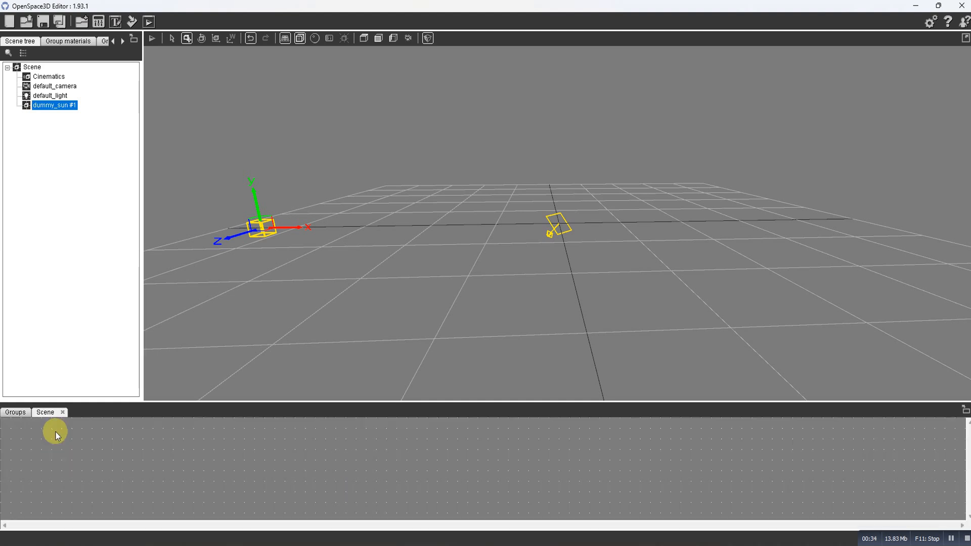
right_click(320, 447)
mouse_move(362, 287)
click(514, 314)
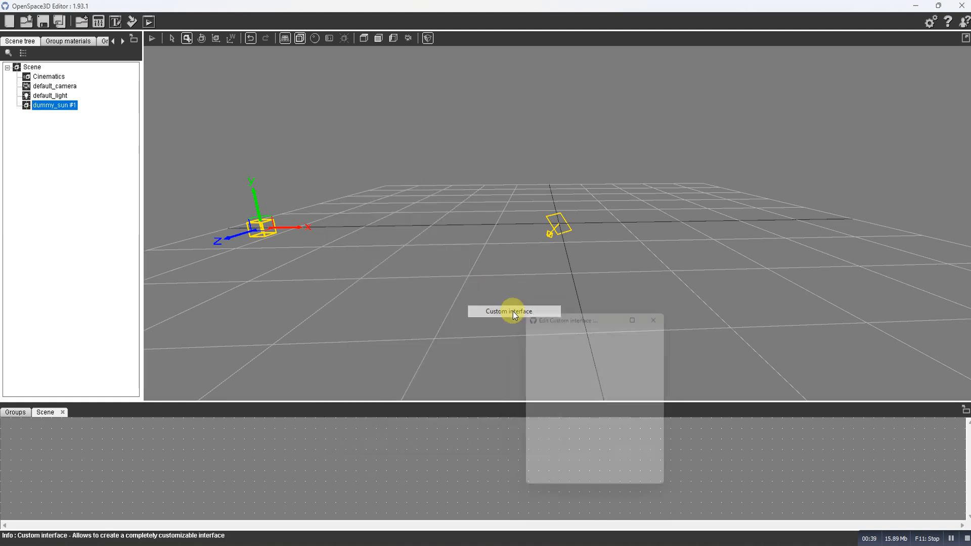
Set the custom interface to 3D mode with dummy_sun as its parent object
drag(594, 134, 533, 80)
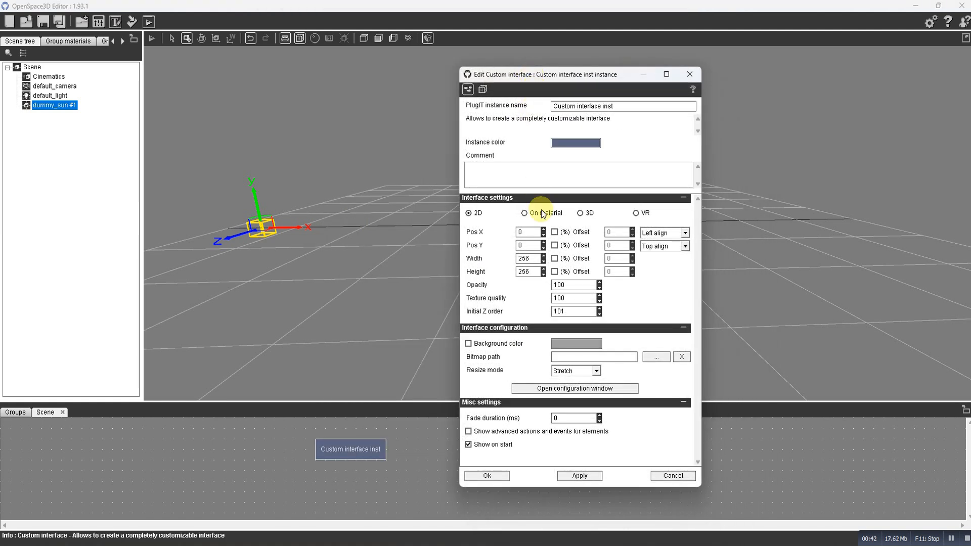
click(580, 214)
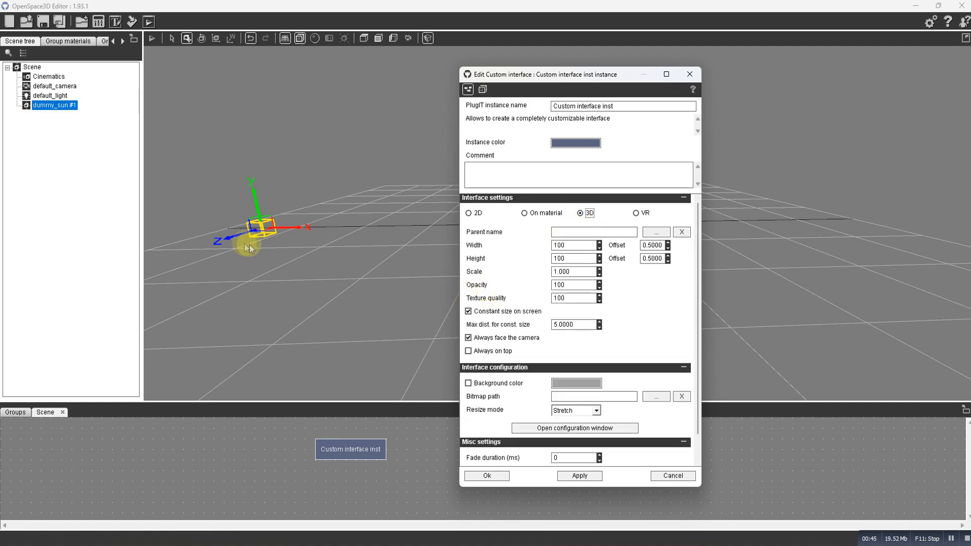
click(657, 231)
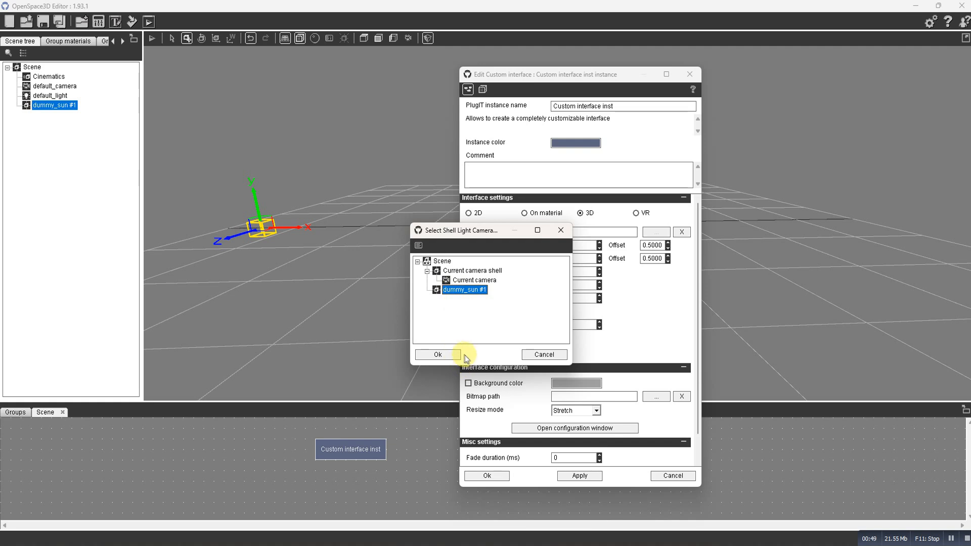
click(435, 354)
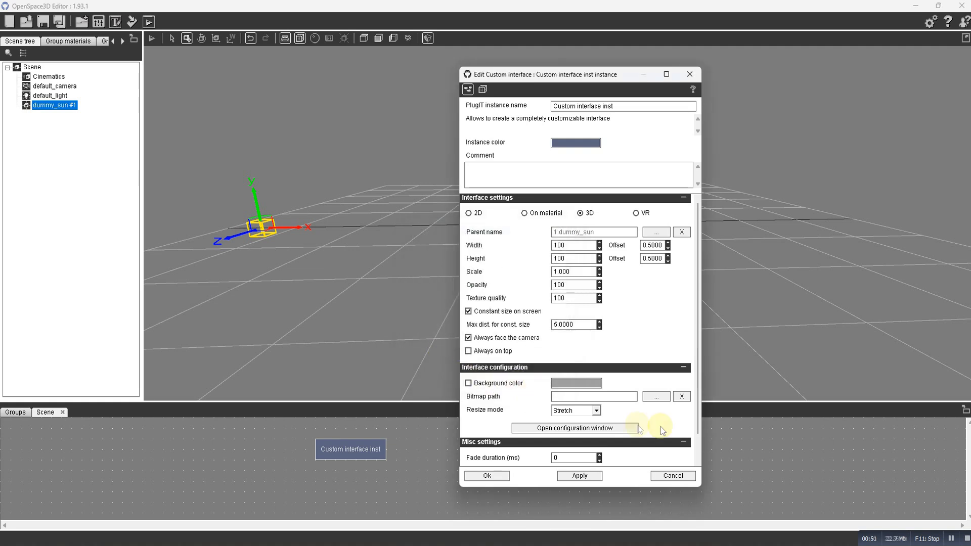
Assign txsq.png as the custom interface's background bitmap
click(655, 399)
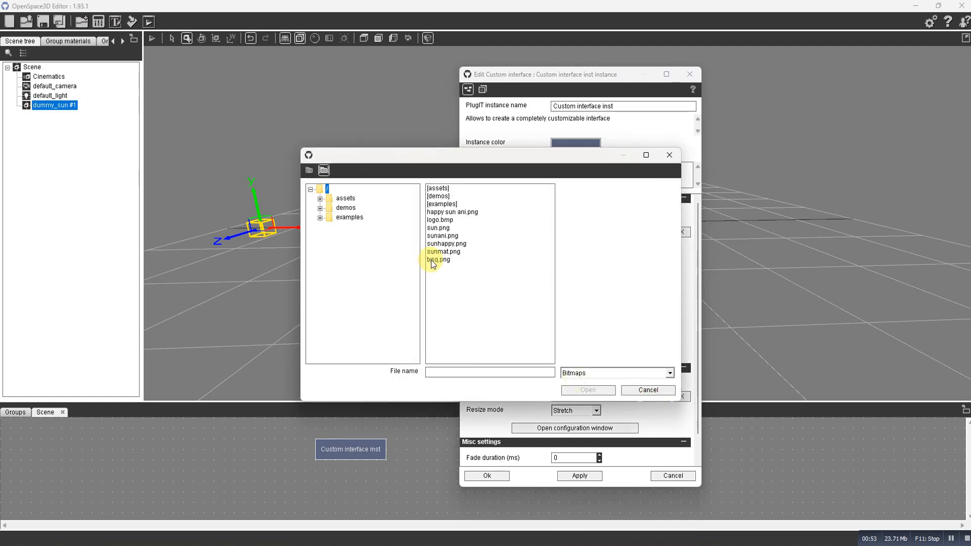
click(438, 260)
click(588, 390)
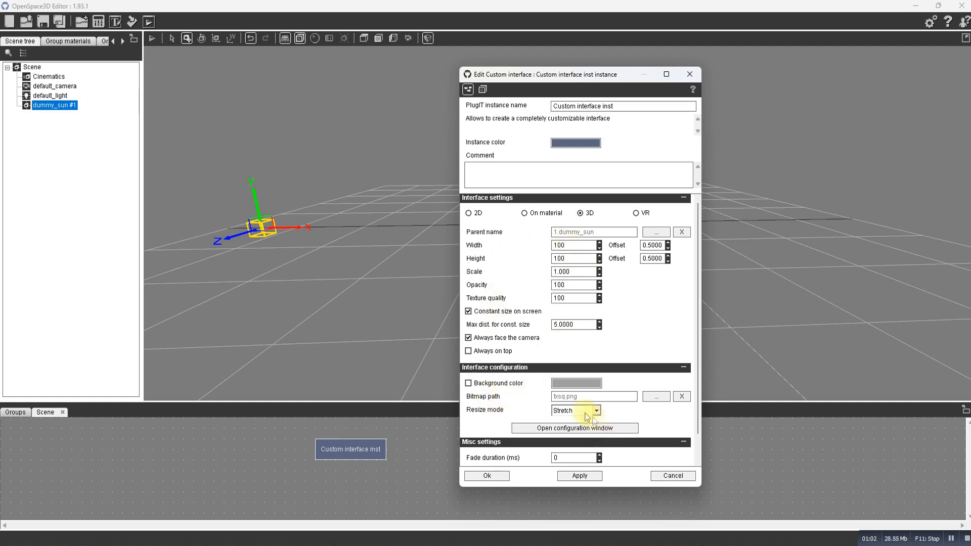
Add a child element named sun in the interface configuration, sized 100 by 100 px to cover the whole interface
click(577, 429)
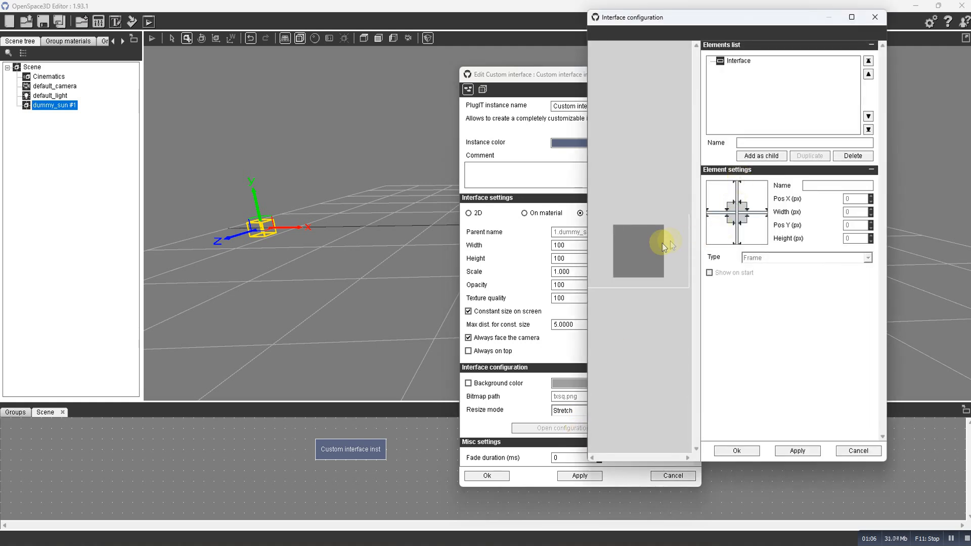
click(720, 62)
text(sun)
click(762, 155)
drag(656, 269, 664, 278)
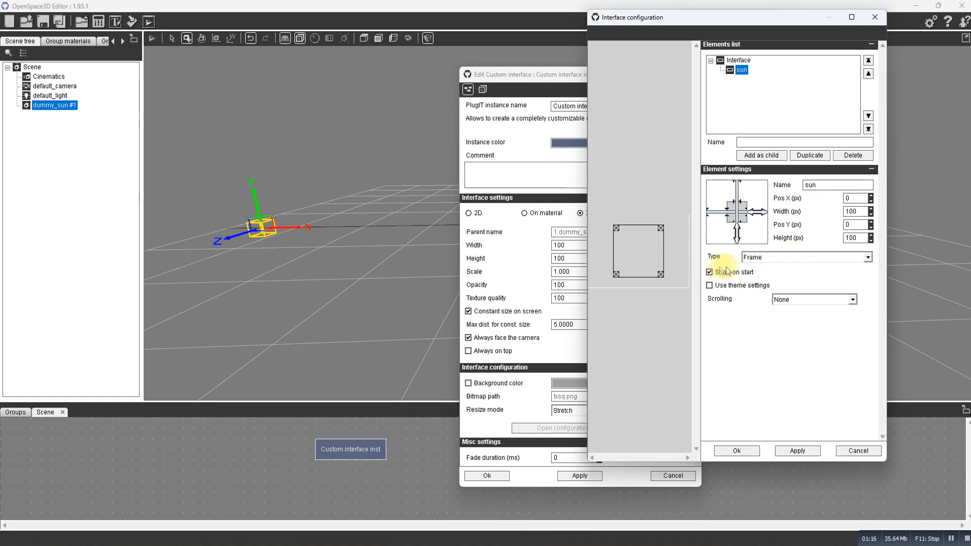
Change the sun element's type to Picture and its resize mode to Fit
click(778, 263)
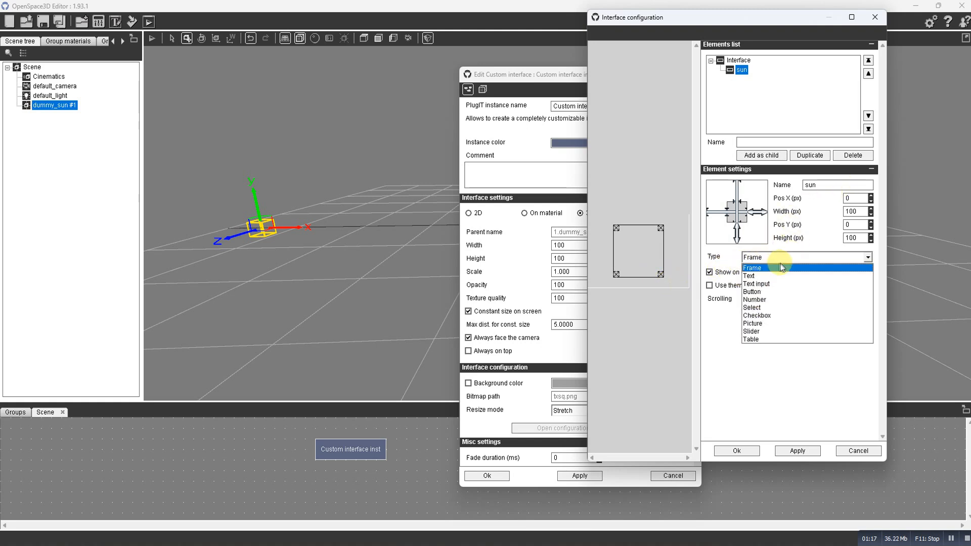
click(760, 323)
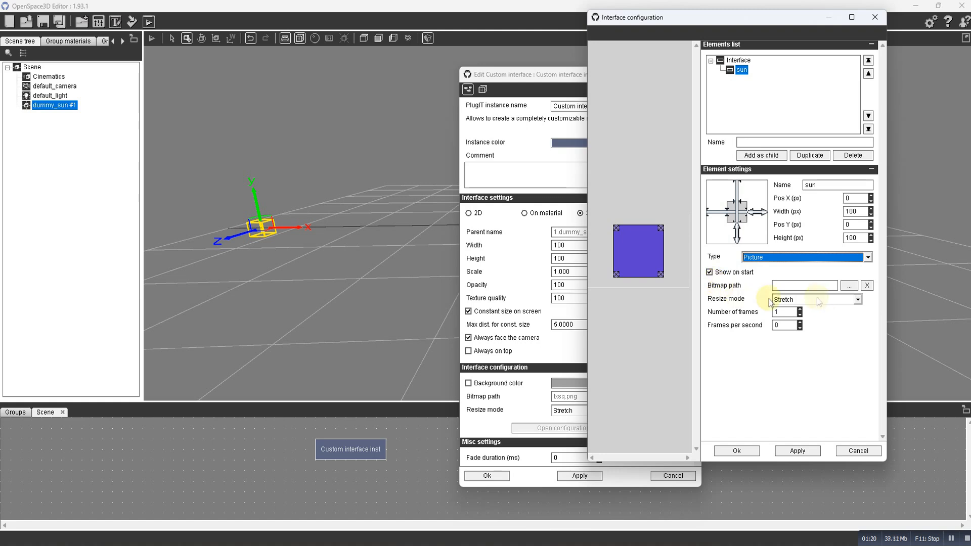
click(806, 302)
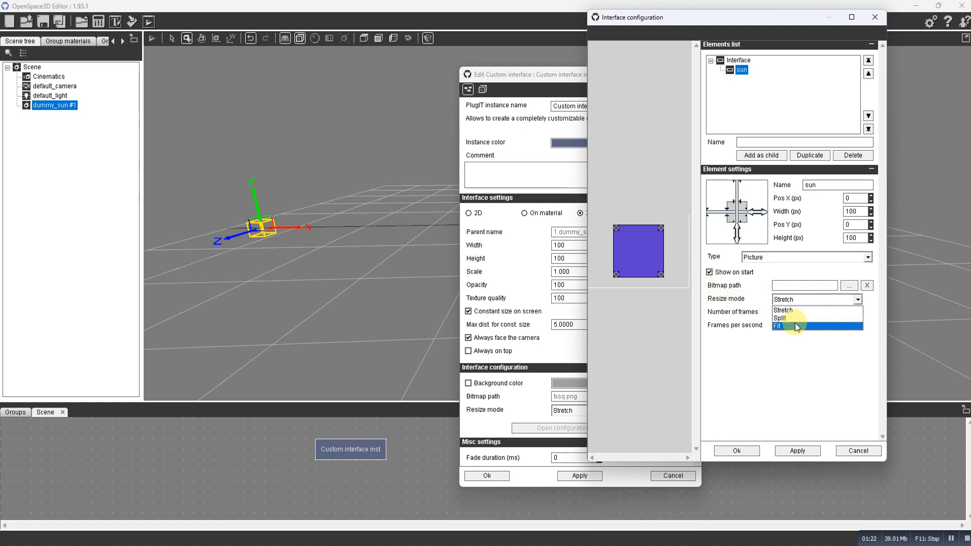
click(794, 325)
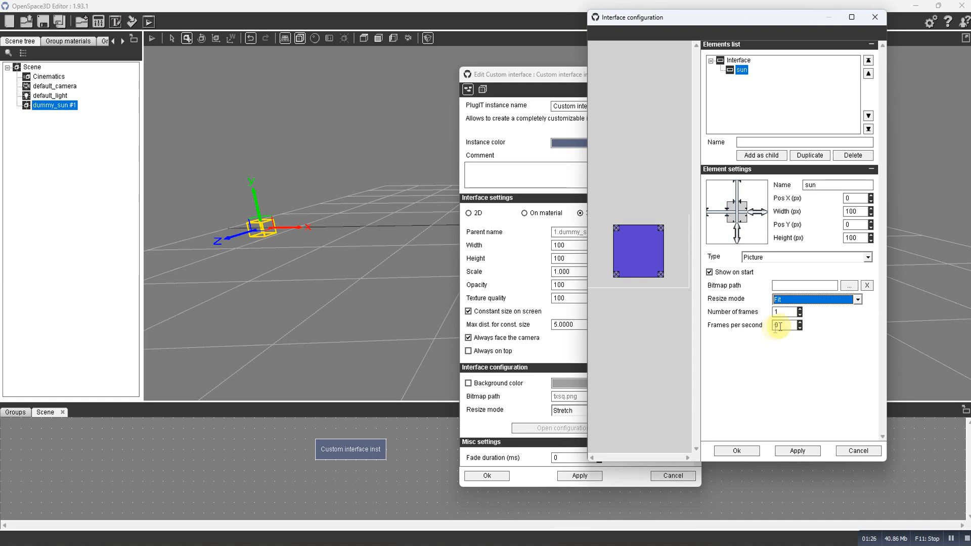
Assign sunhappy.png as the sun picture's bitmap and accept the interface configuration and plugIT settings
click(849, 285)
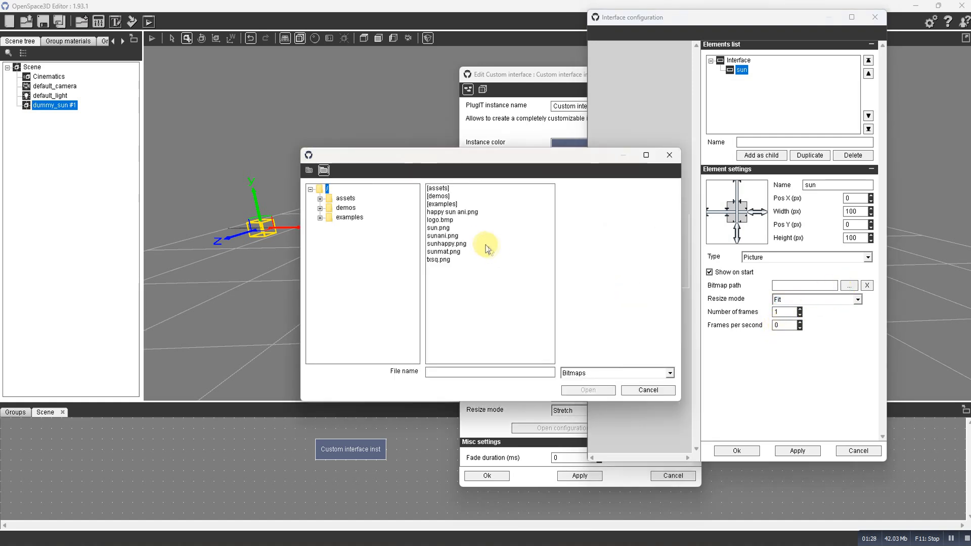
click(447, 243)
click(591, 391)
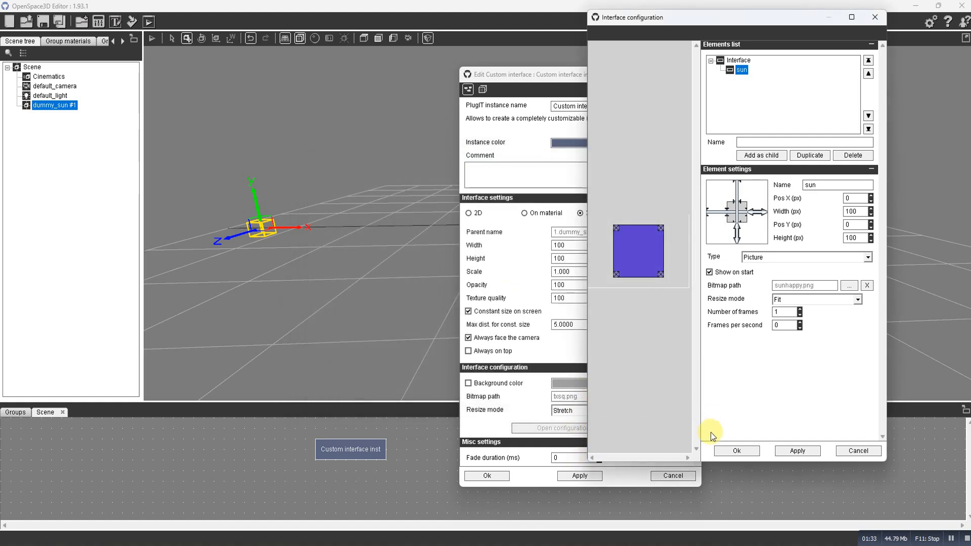
click(737, 451)
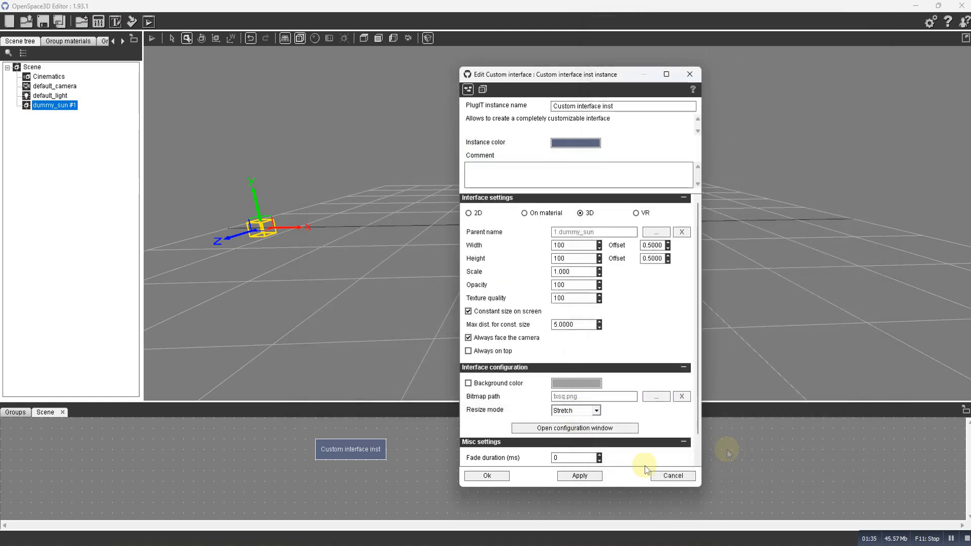
click(502, 474)
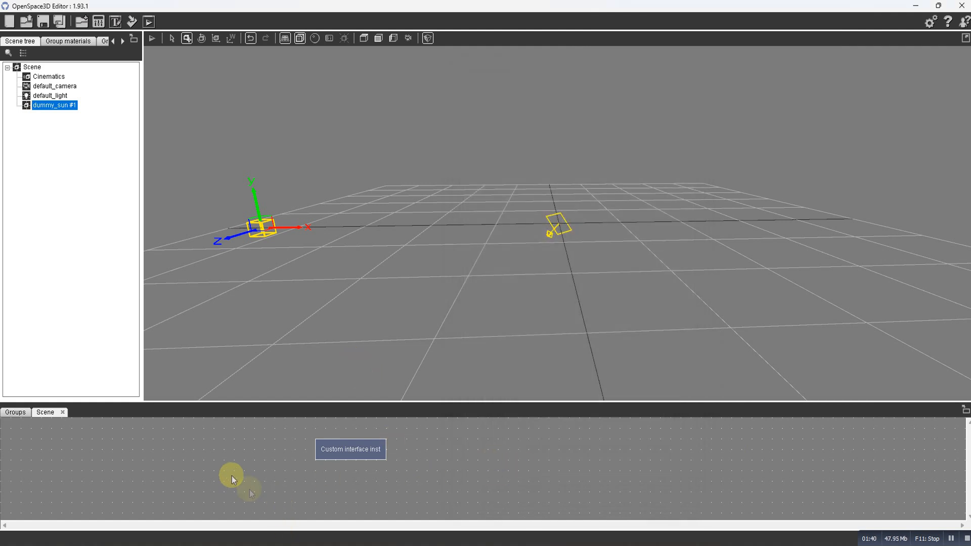
Add an Object track plugIT to the Scene group with dummy_sun as its source object and looping turned off
right_click(221, 452)
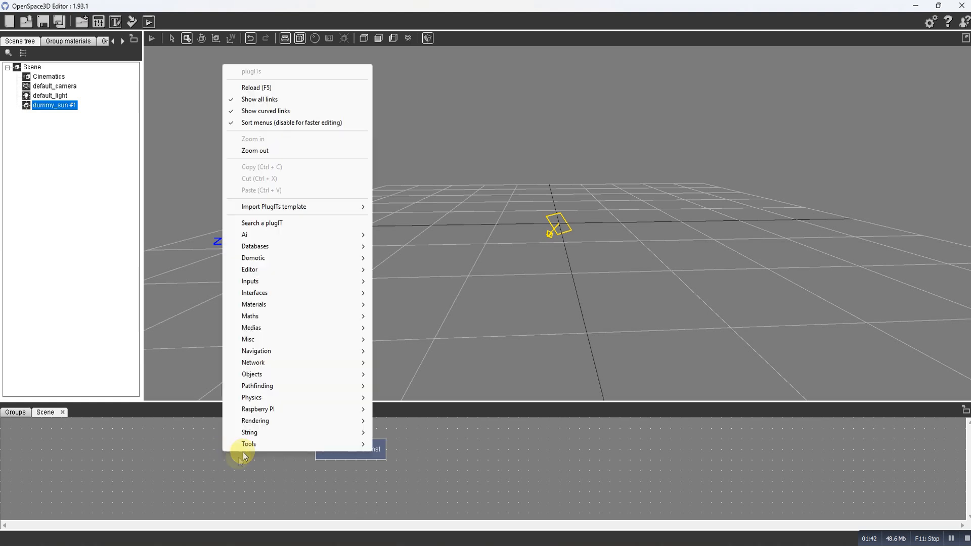
mouse_move(265, 375)
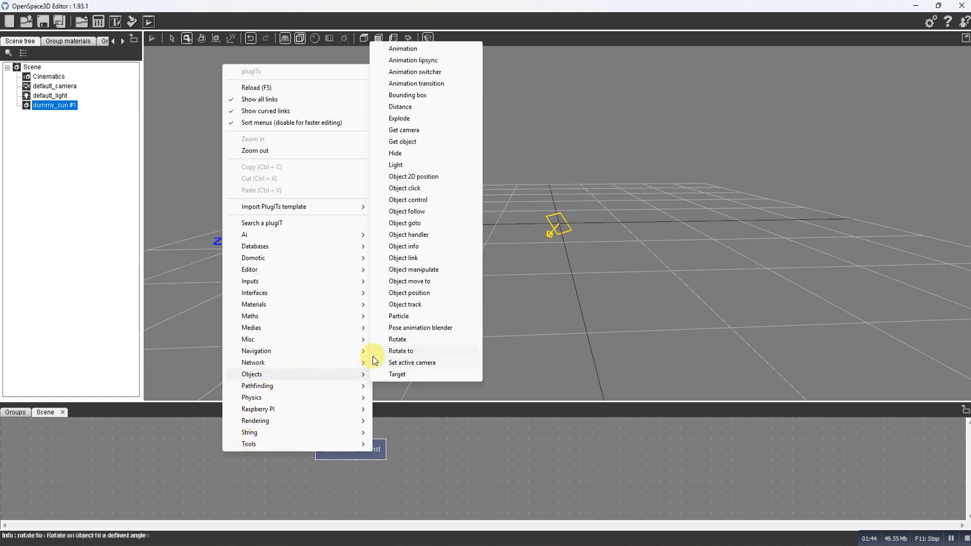
click(419, 306)
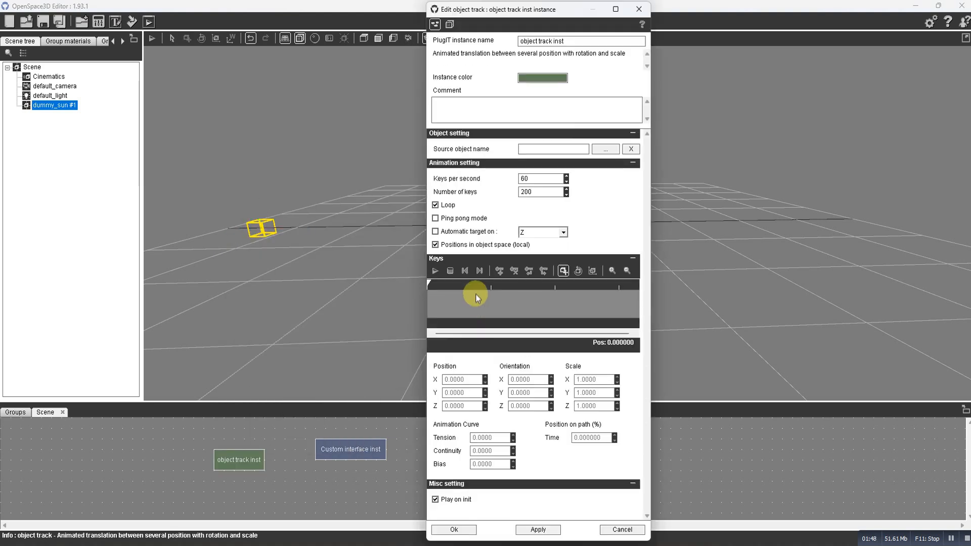
click(606, 149)
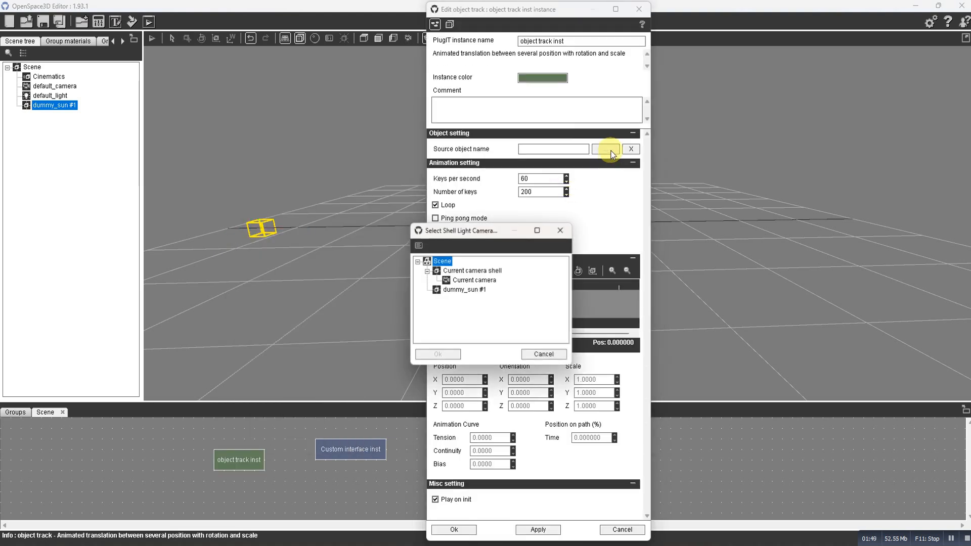
click(465, 289)
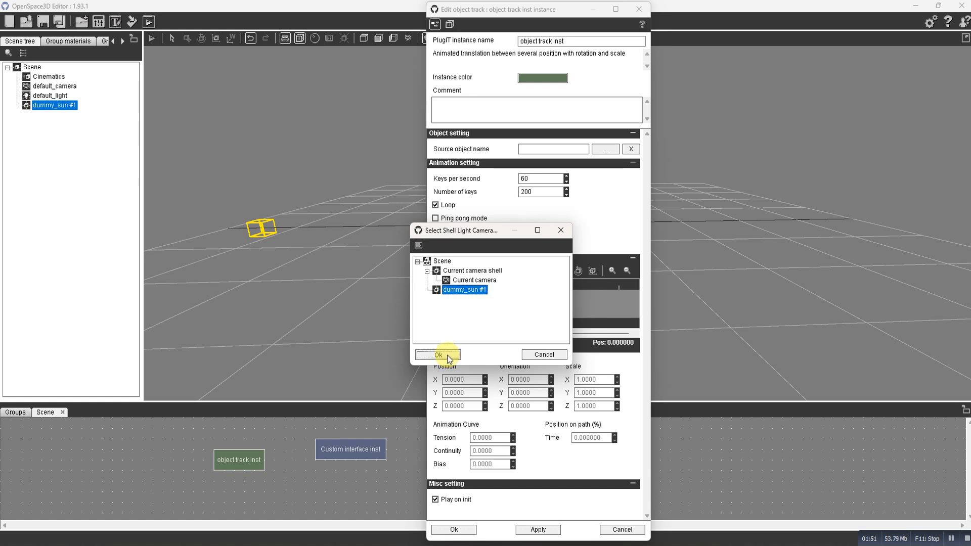
click(448, 357)
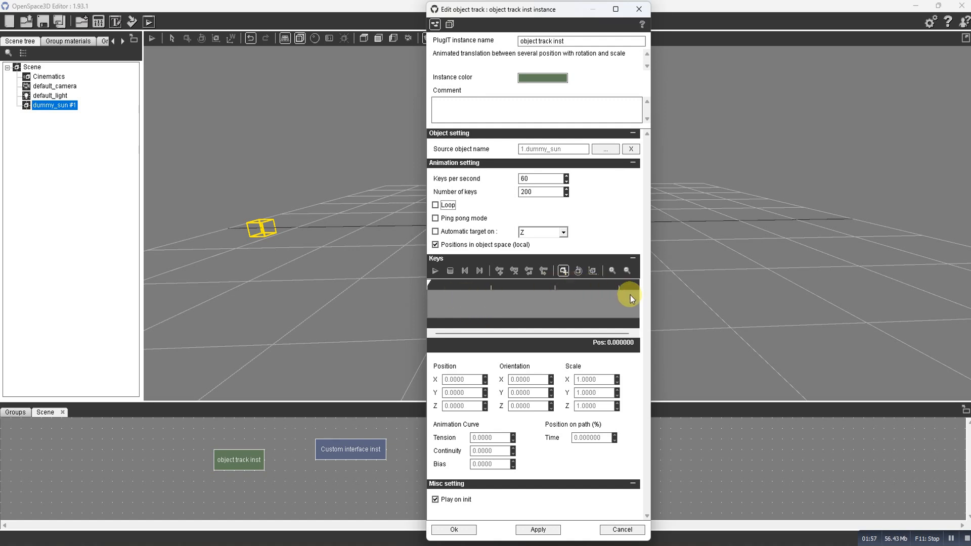
Add three keys to the object track and set the last key's time on the path to 100%
click(501, 271)
click(502, 271)
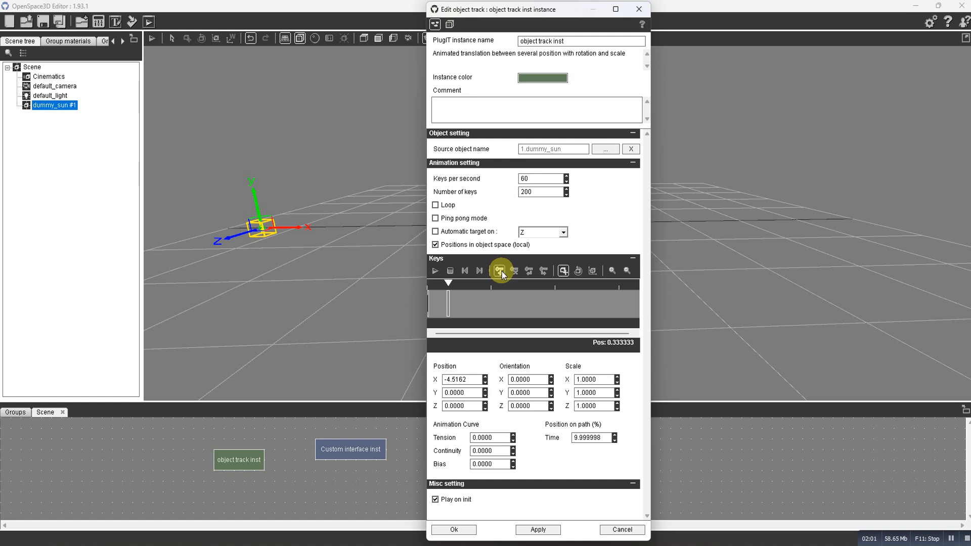
click(502, 271)
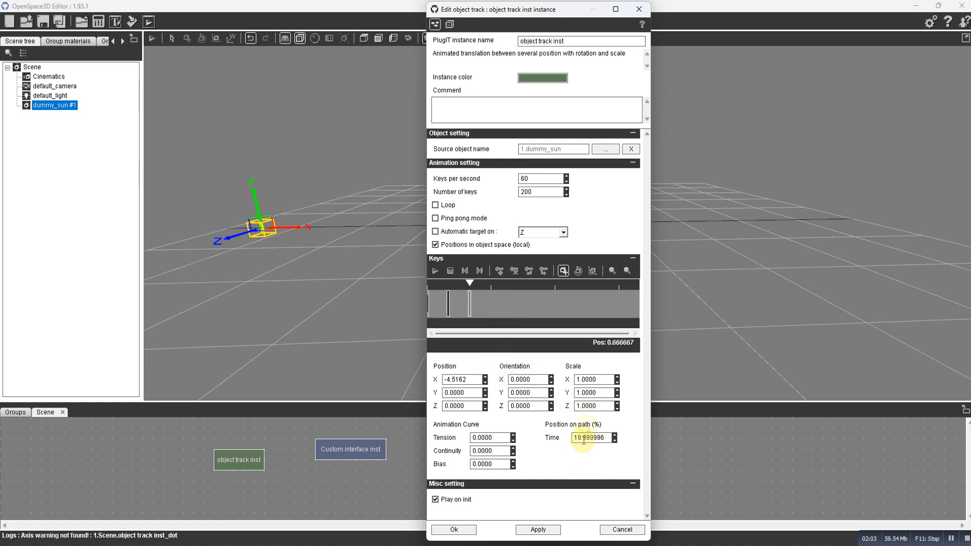
drag(606, 436, 555, 432)
text(100)
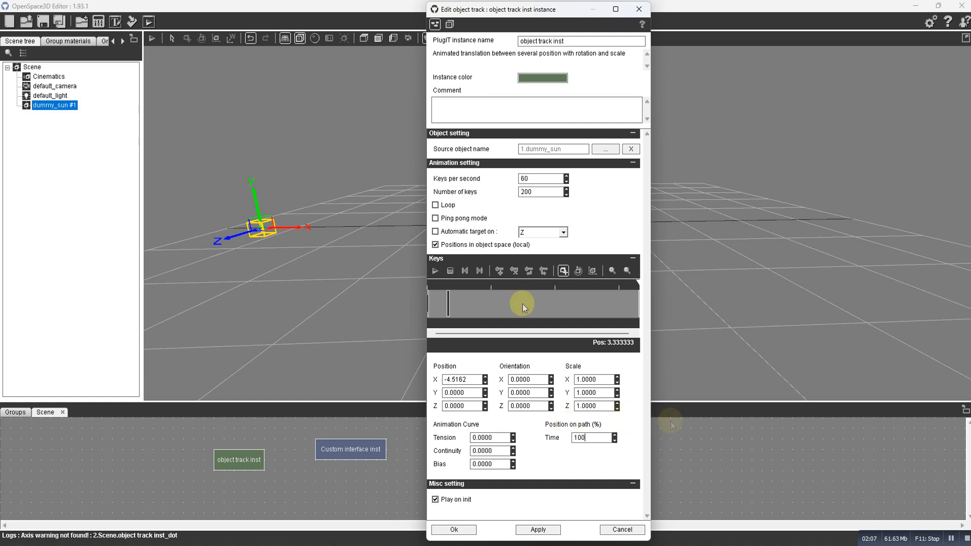
Set the middle key's time on the path to 50% and apply the object track settings
click(448, 300)
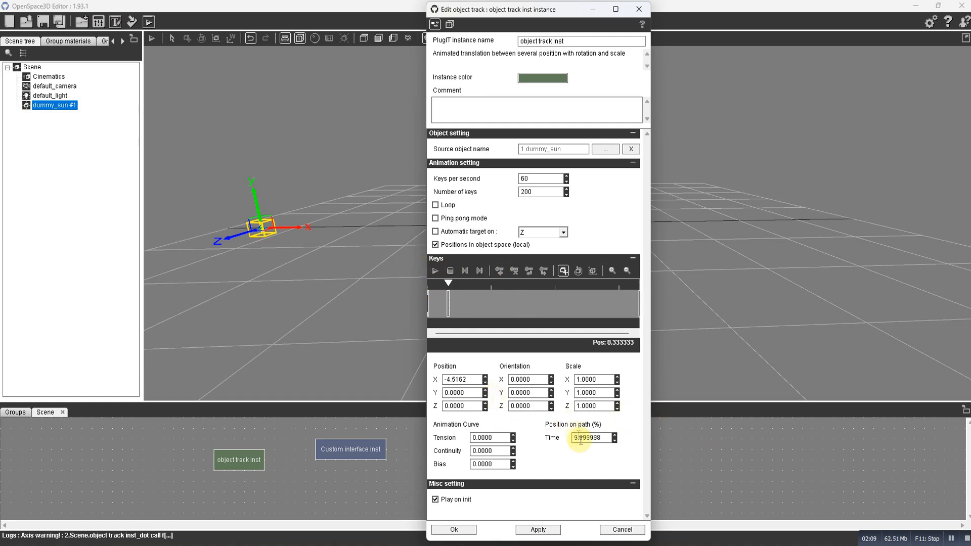
drag(603, 437, 542, 429)
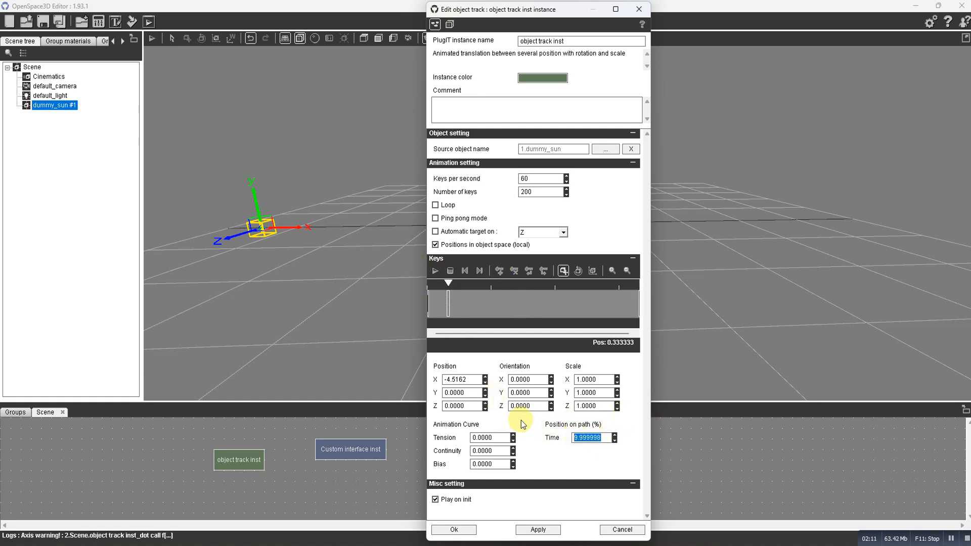
text(50)
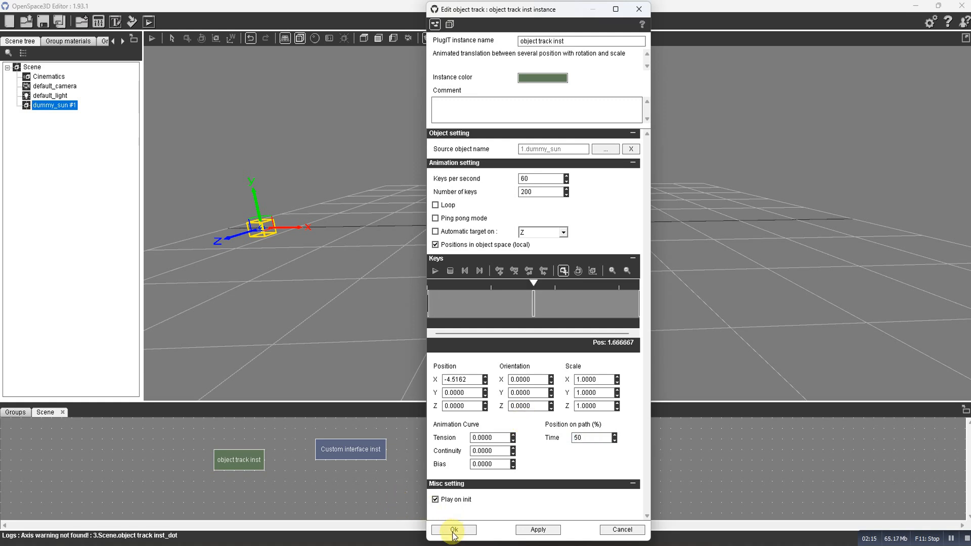
click(533, 531)
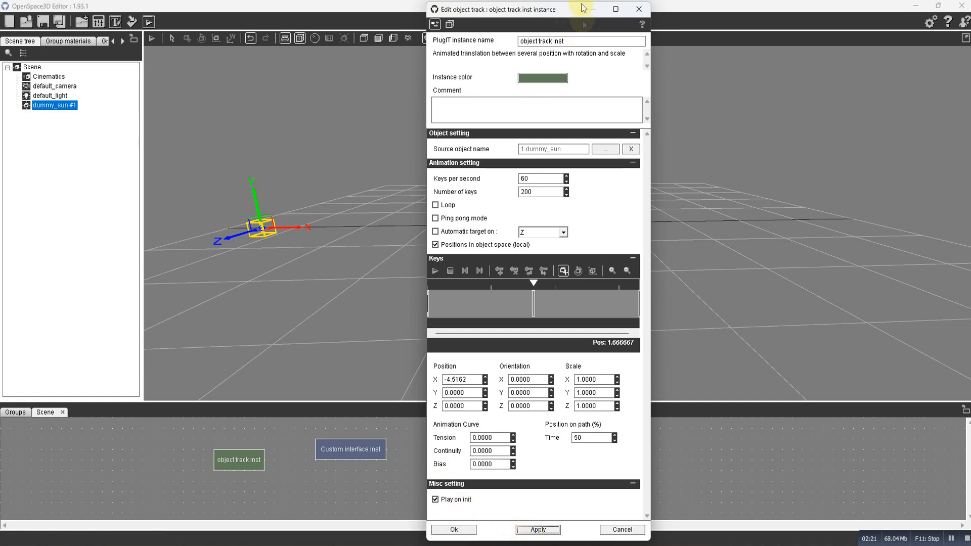
Move the middle key in the 3D view to about X -0.63 and Y 1.46, forming the path's high point
drag(536, 10, 718, 32)
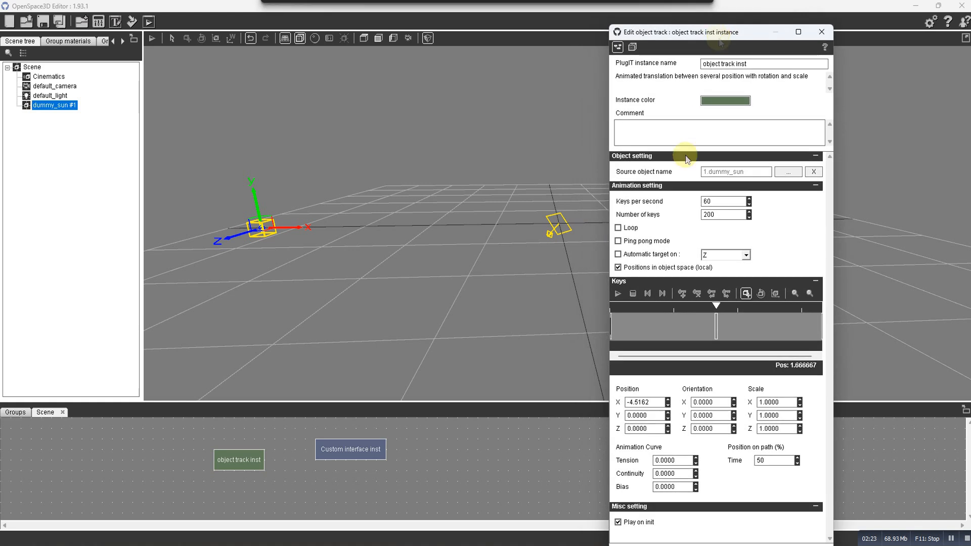
click(611, 318)
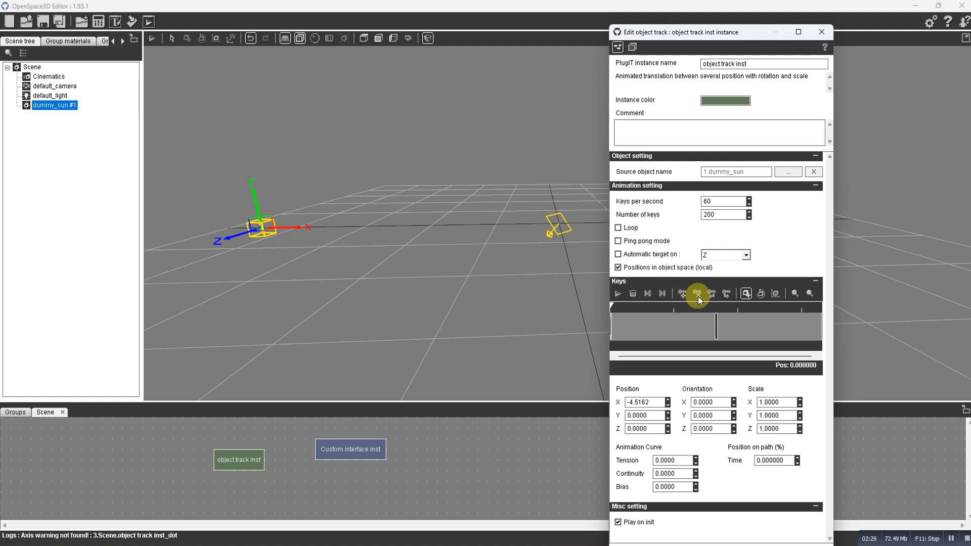
click(716, 316)
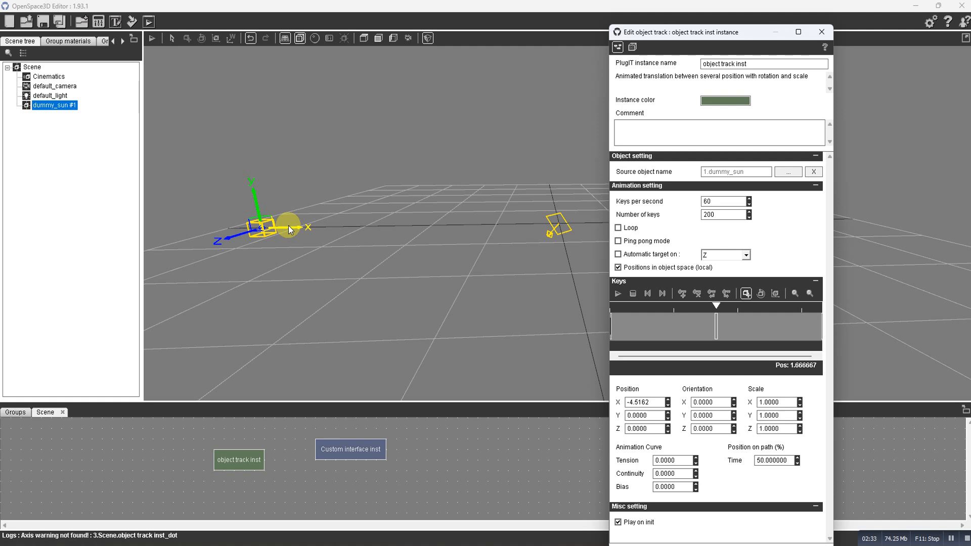
middle_drag(288, 226, 314, 218)
drag(246, 240, 528, 236)
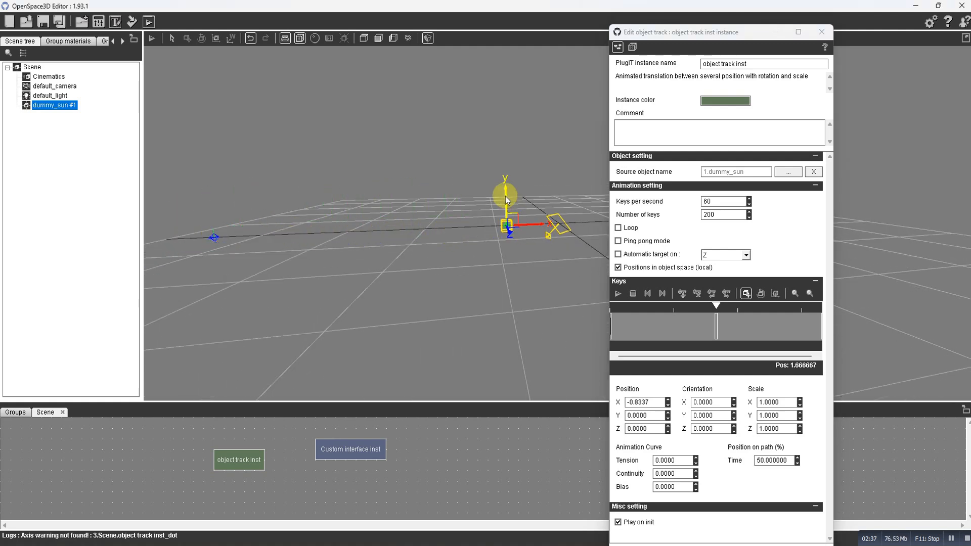
drag(505, 194, 518, 89)
drag(667, 32, 596, 349)
drag(524, 123, 542, 123)
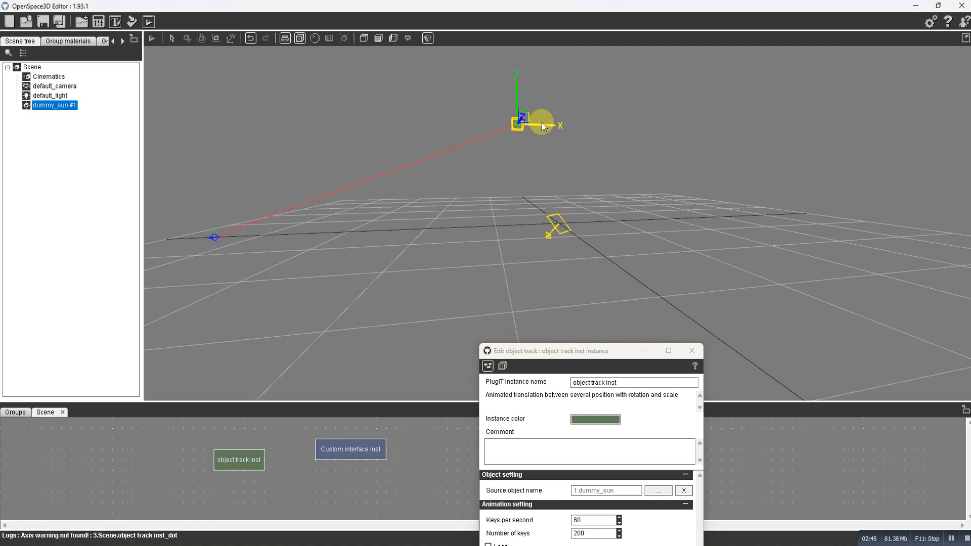
Move the last key along the X axis to about 5.38 and accept the object track settings
drag(581, 354, 247, 76)
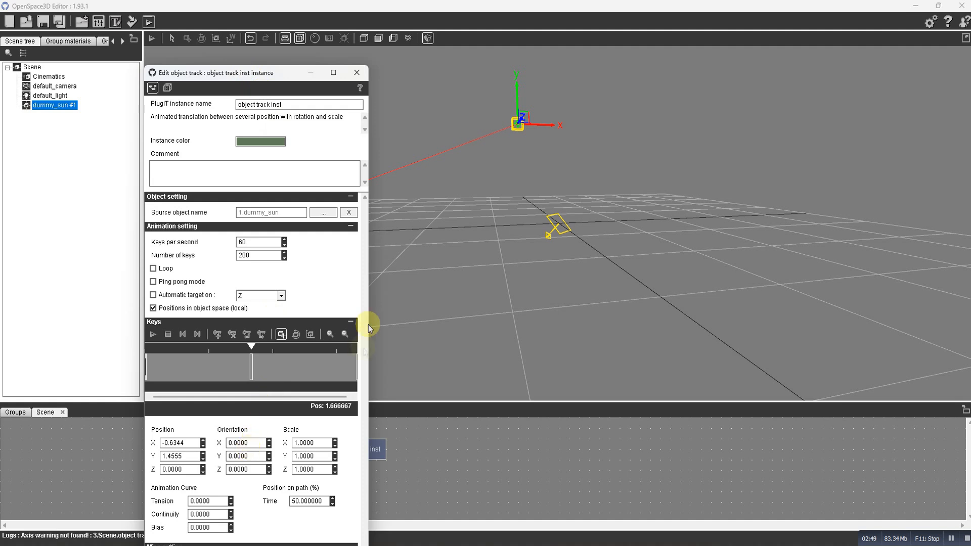
click(356, 363)
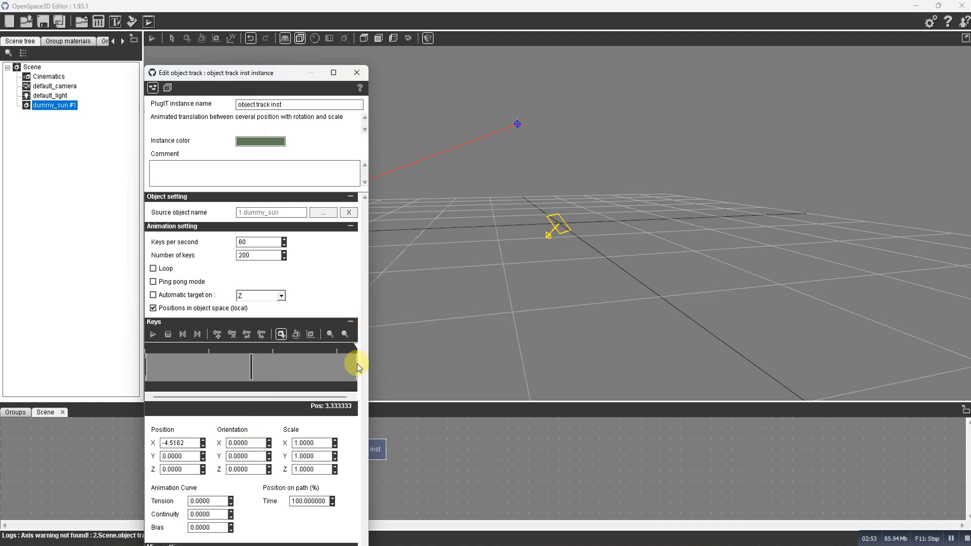
drag(281, 75, 45, 102)
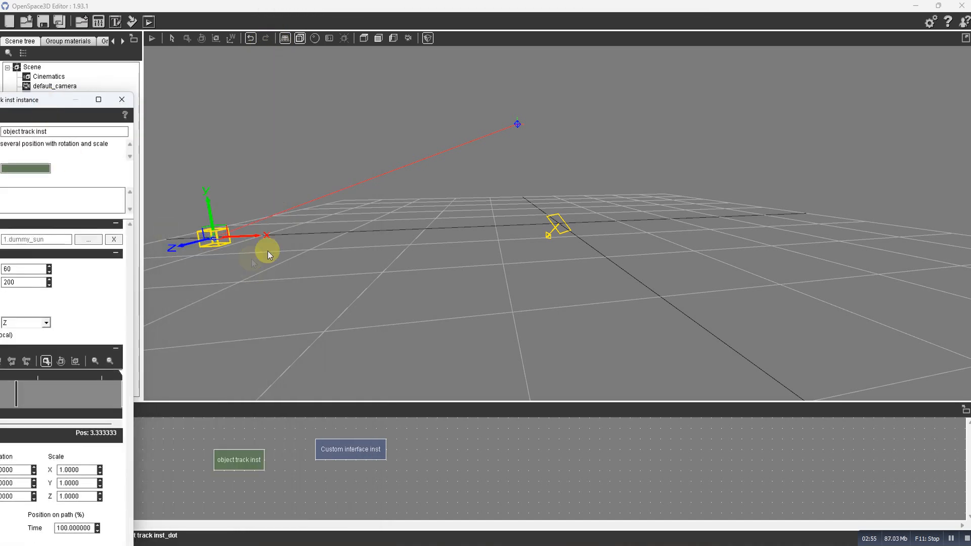
drag(244, 235, 835, 253)
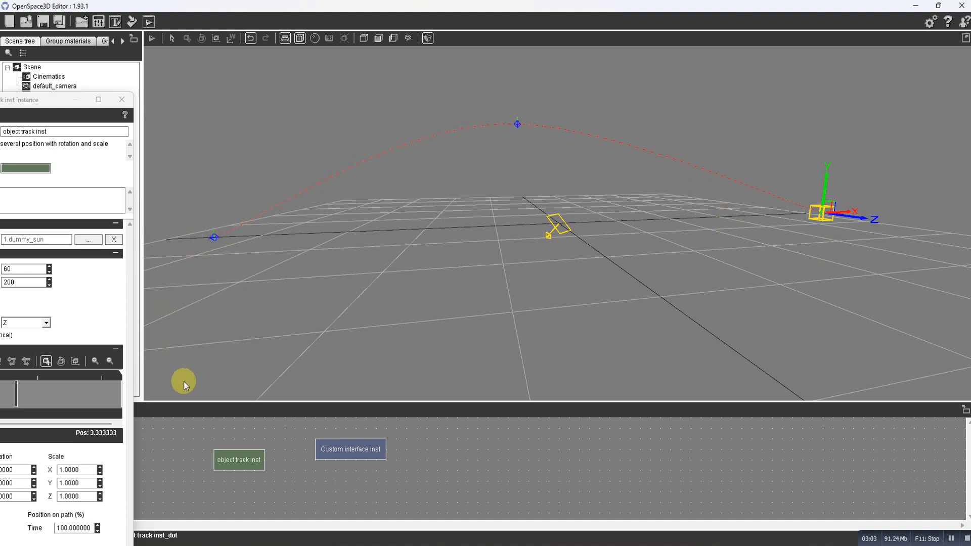
drag(50, 105, 552, 64)
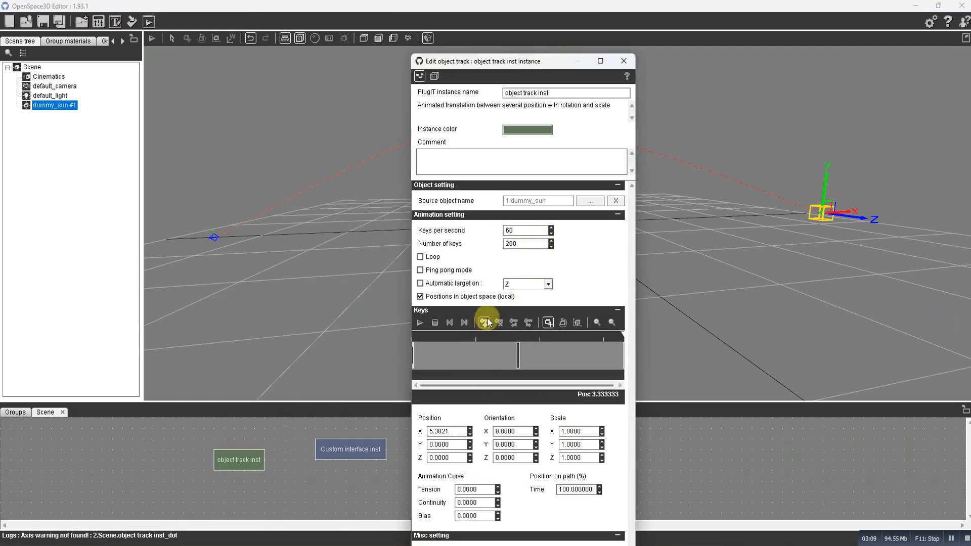
drag(517, 64, 536, 21)
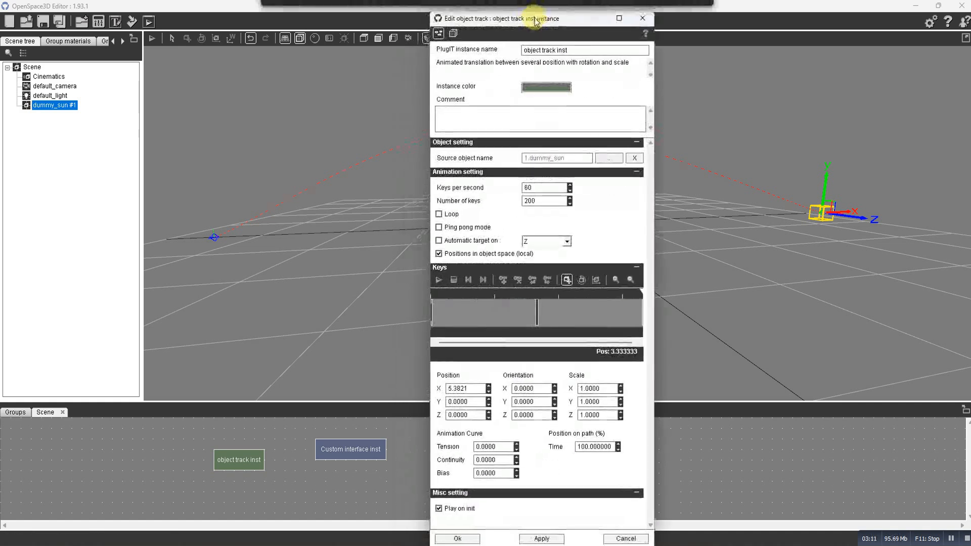
click(542, 538)
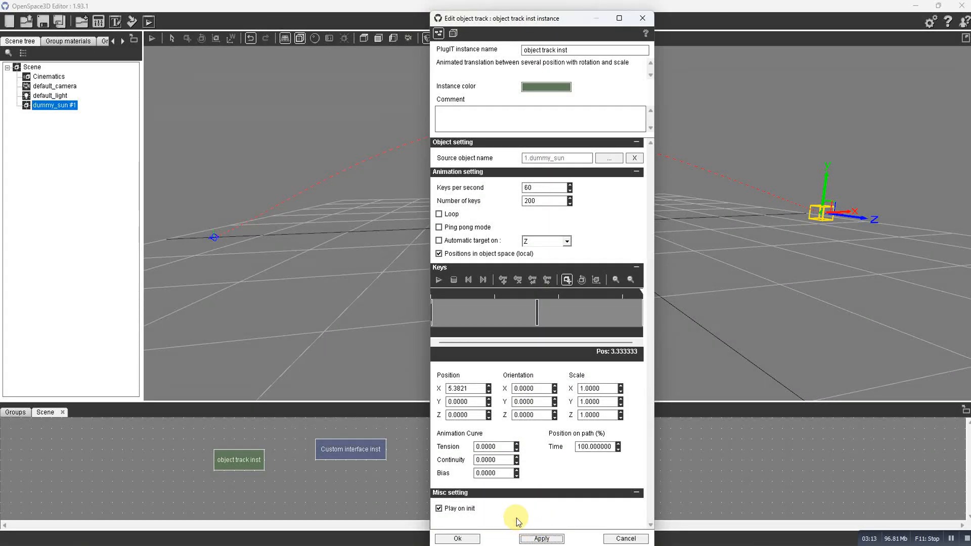
click(458, 539)
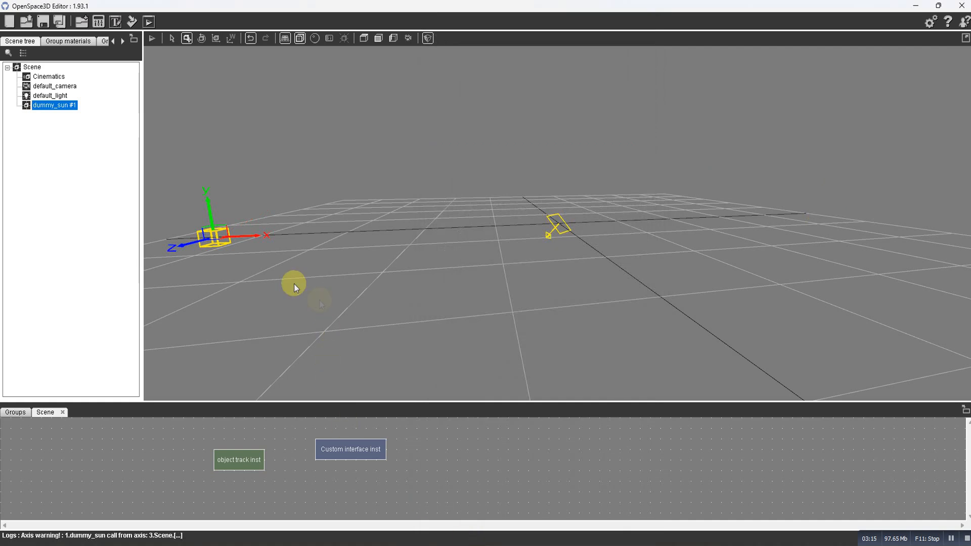
Play the scene to preview the sun moving along the track, then stop the preview
click(153, 39)
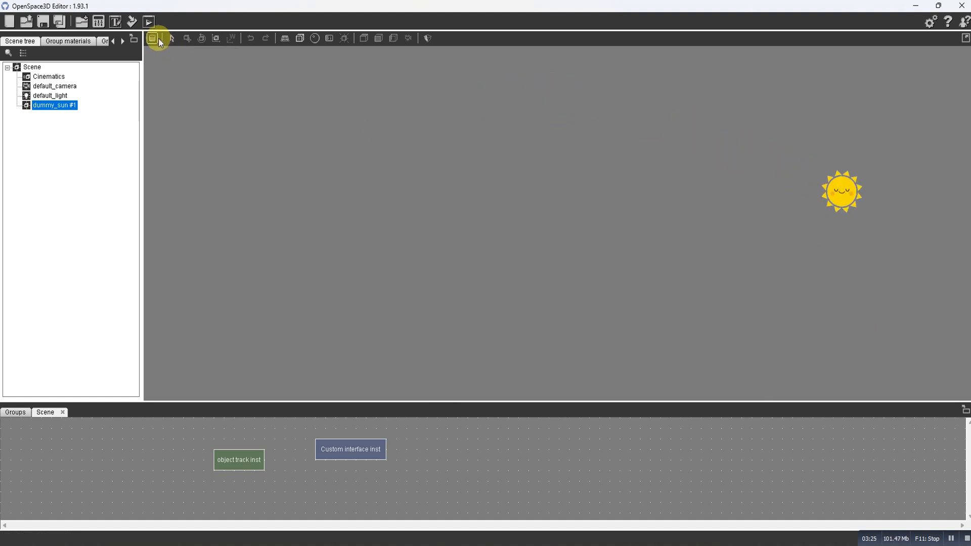
click(152, 38)
click(152, 38)
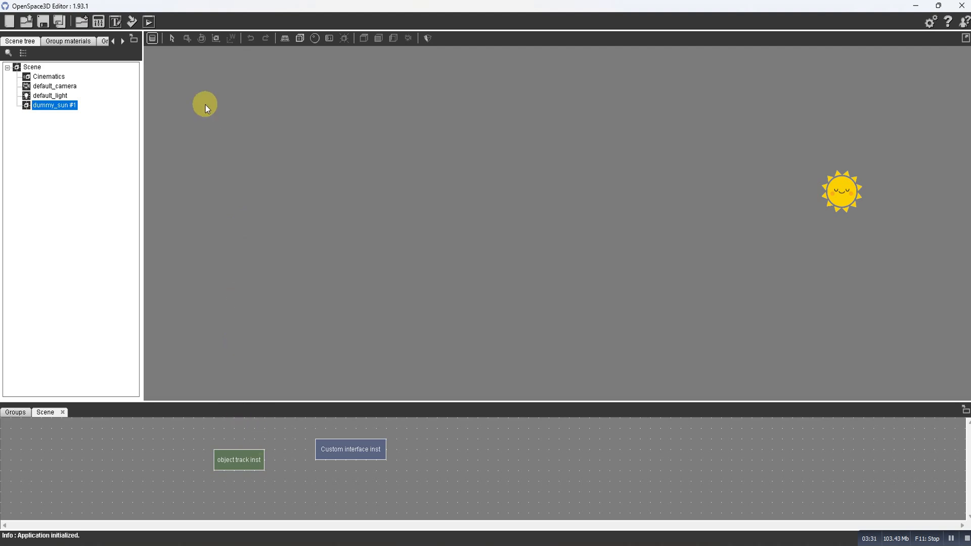
click(155, 39)
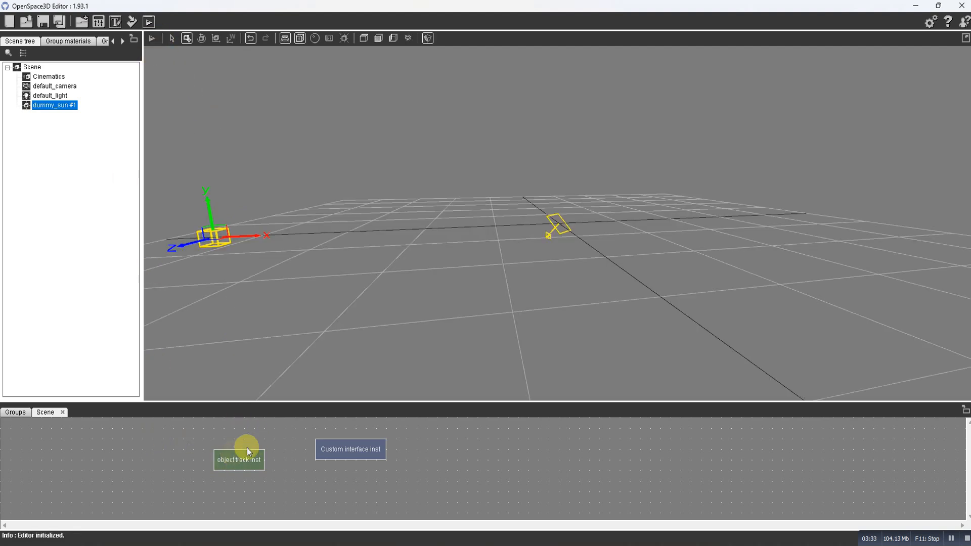
Check the last key's position on the path in the object track settings and play the scene again
double_click(236, 465)
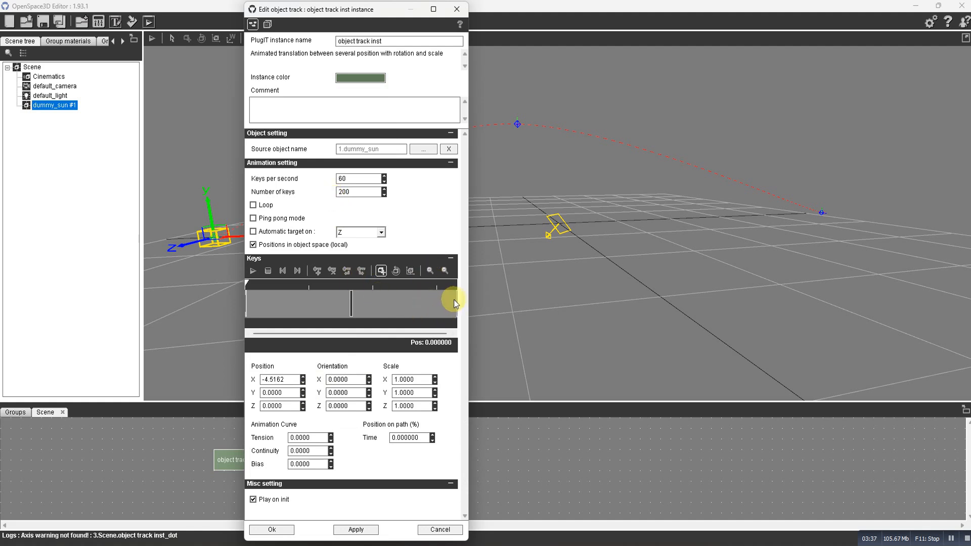
click(455, 299)
click(455, 299)
drag(375, 9, 612, 323)
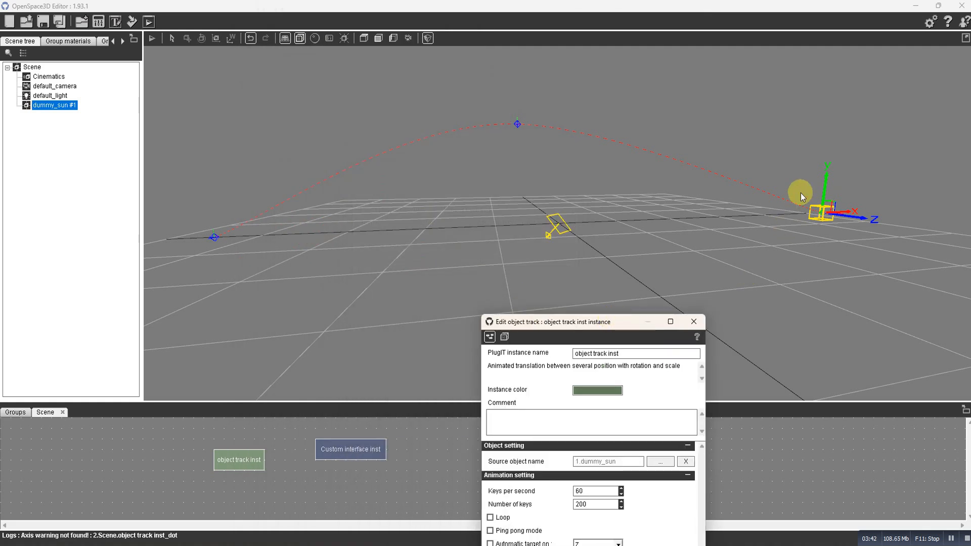
mouse_move(590, 285)
mouse_down()
mouse_move(629, 276)
mouse_move(581, 290)
mouse_move(592, 296)
mouse_move(577, 290)
mouse_up()
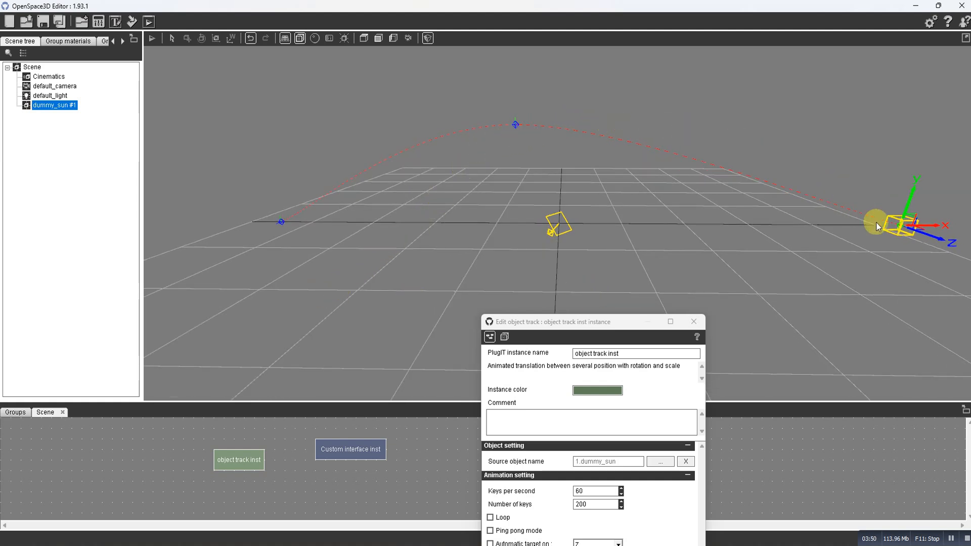
drag(564, 320, 449, 31)
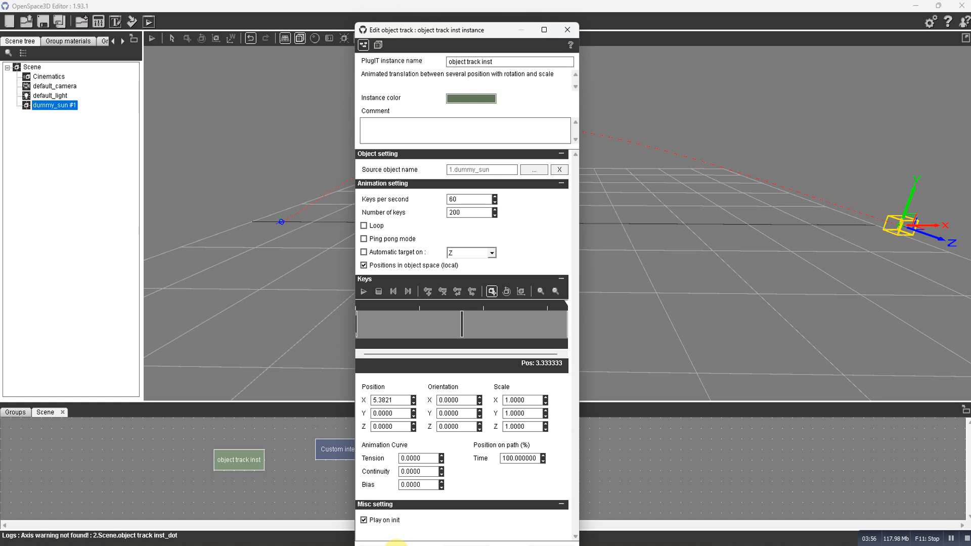
click(396, 544)
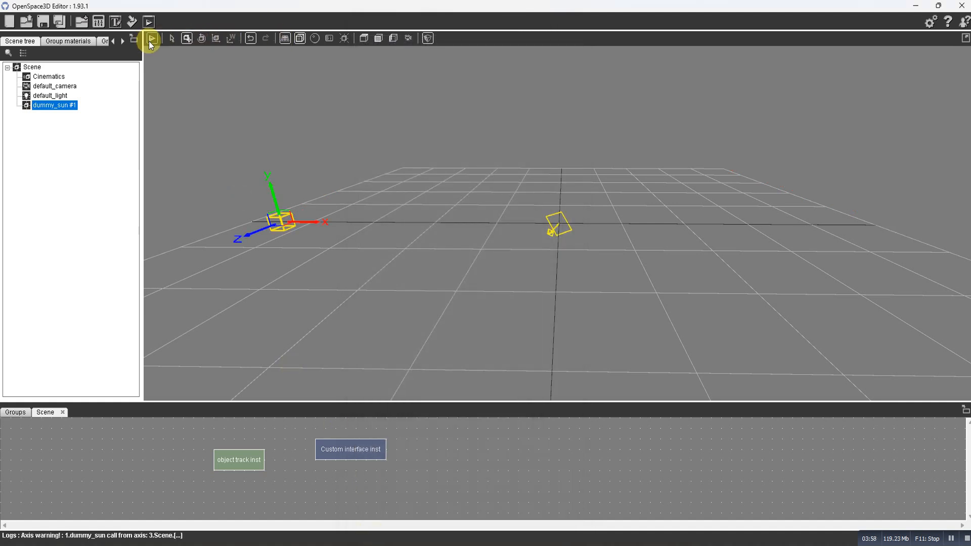
click(151, 40)
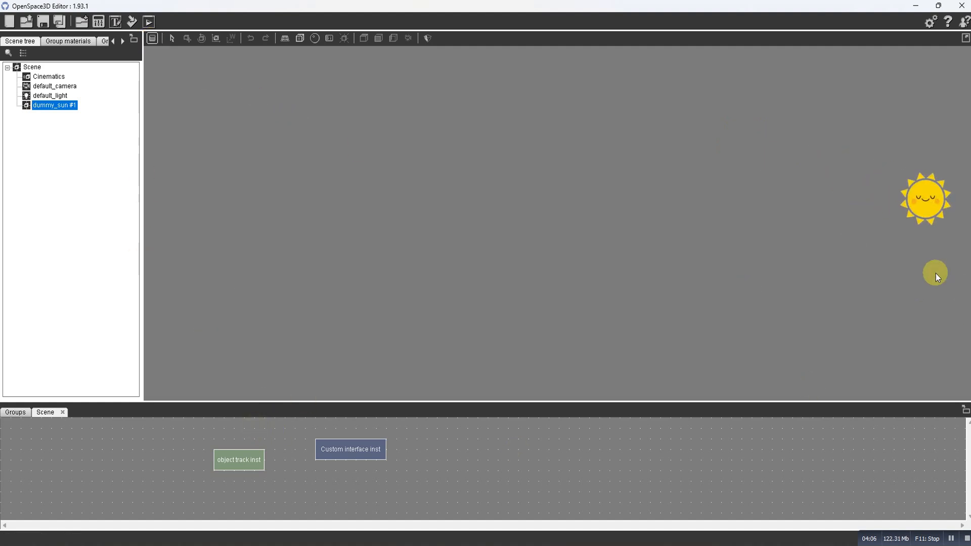
Replace the sun element's bitmap with happy sun ani.png in the Custom interface's configuration
double_click(353, 451)
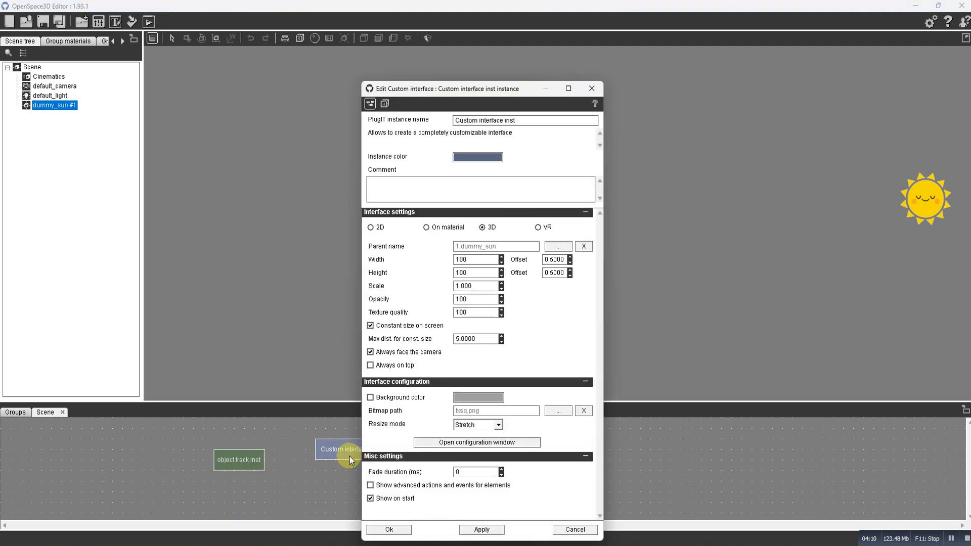
click(479, 443)
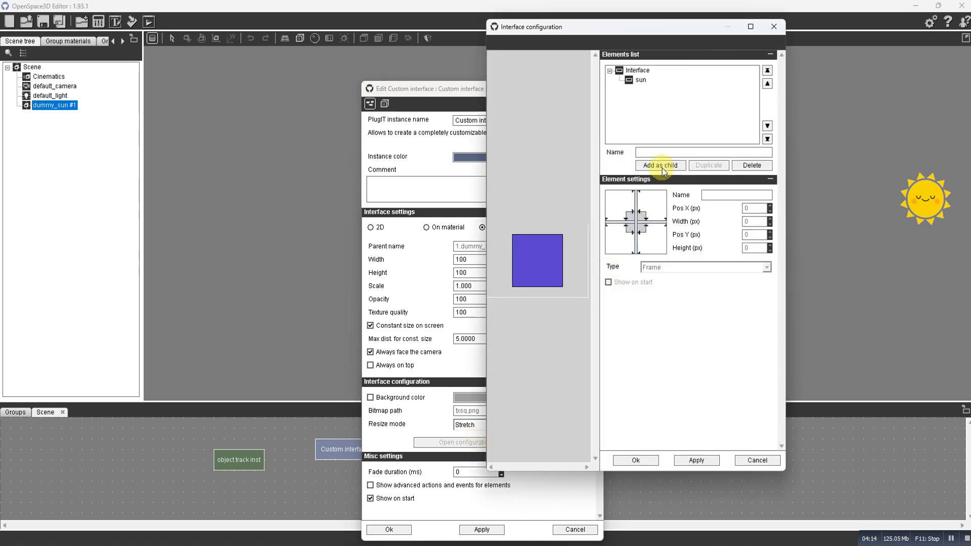
click(634, 81)
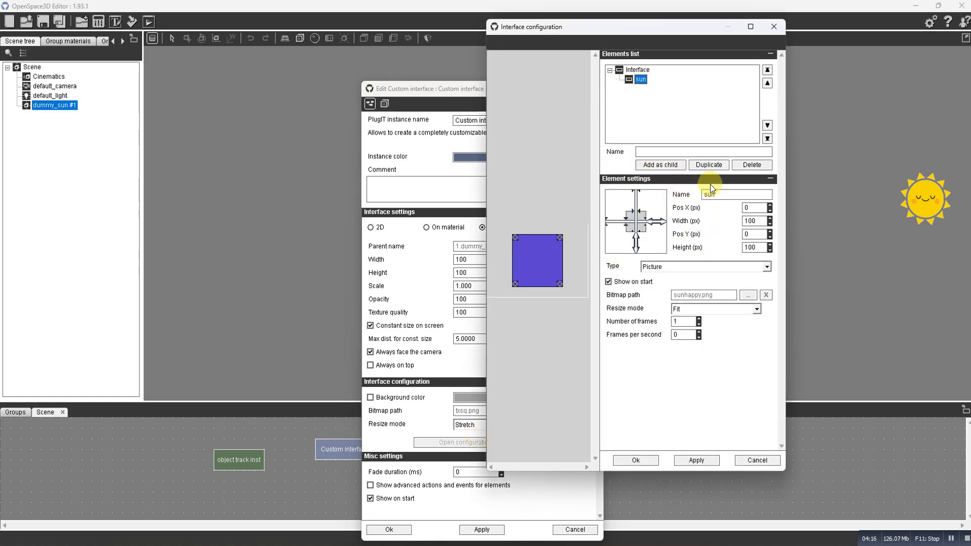
click(749, 295)
click(458, 212)
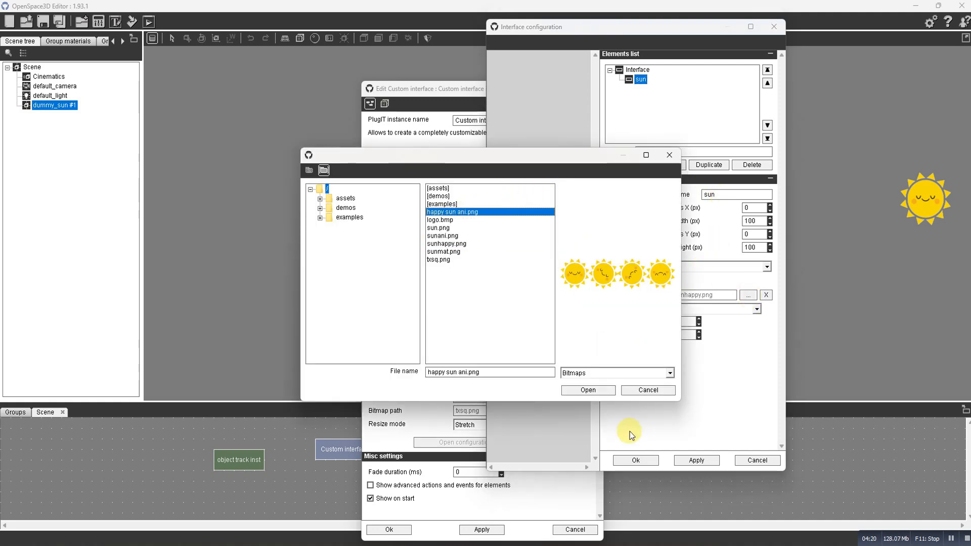
click(587, 390)
Set the sun picture to 4 frames at 15 frames per second and accept the interface configuration and plugIT settings
click(698, 319)
click(698, 325)
drag(681, 336, 611, 331)
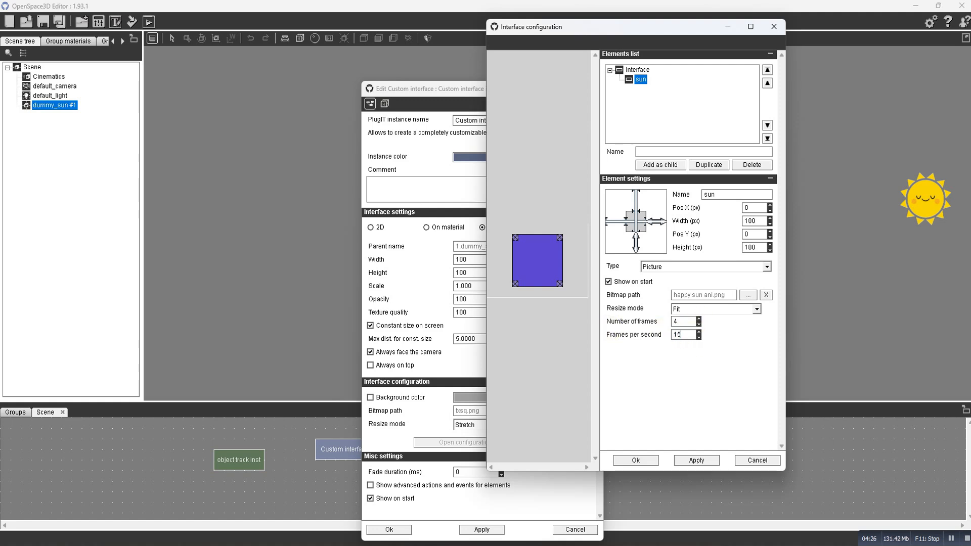
click(638, 460)
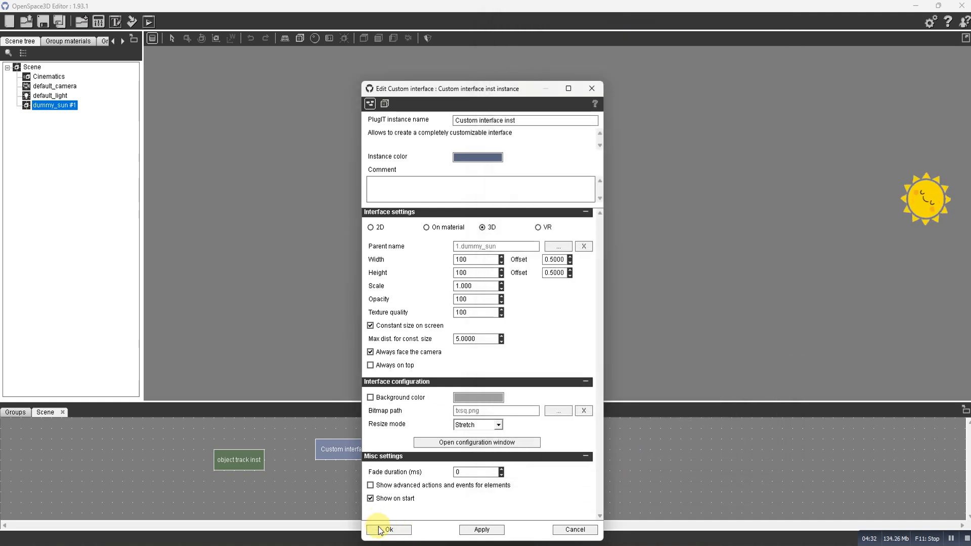
click(481, 530)
click(398, 529)
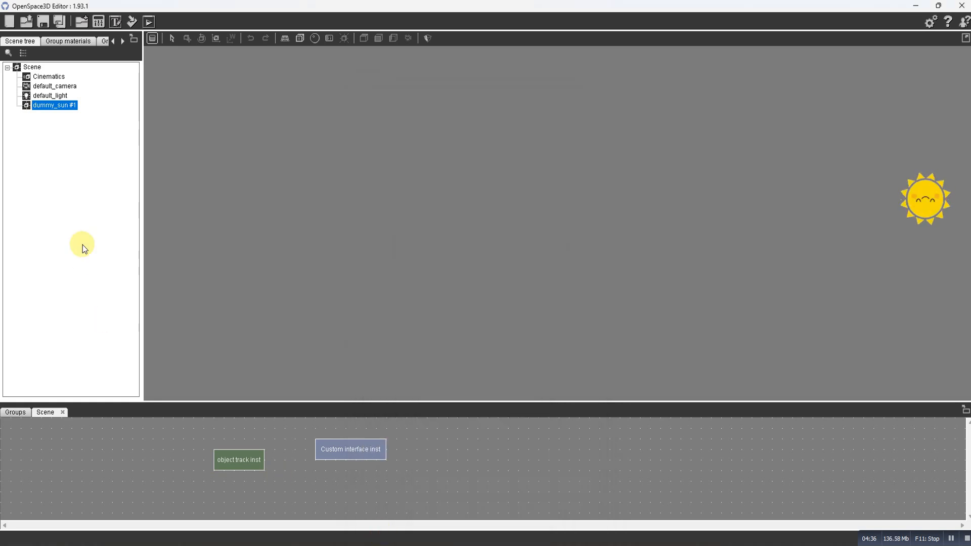
Restart the scene preview to watch the frame-animated sun travel along the track
click(153, 38)
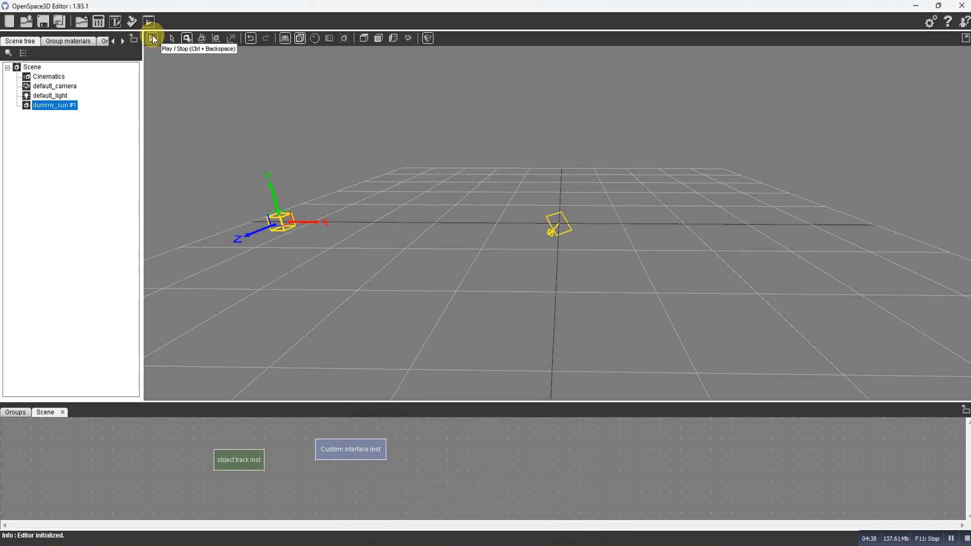
click(152, 38)
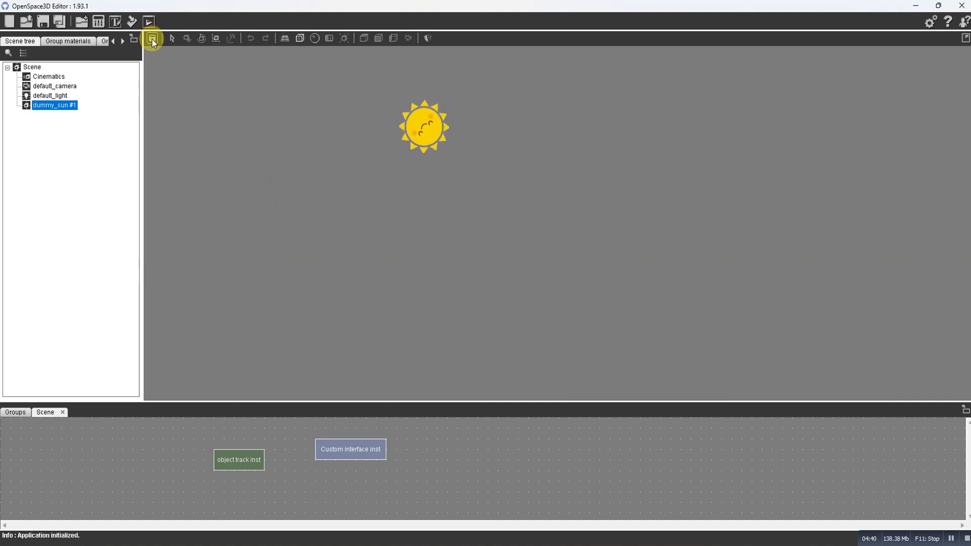